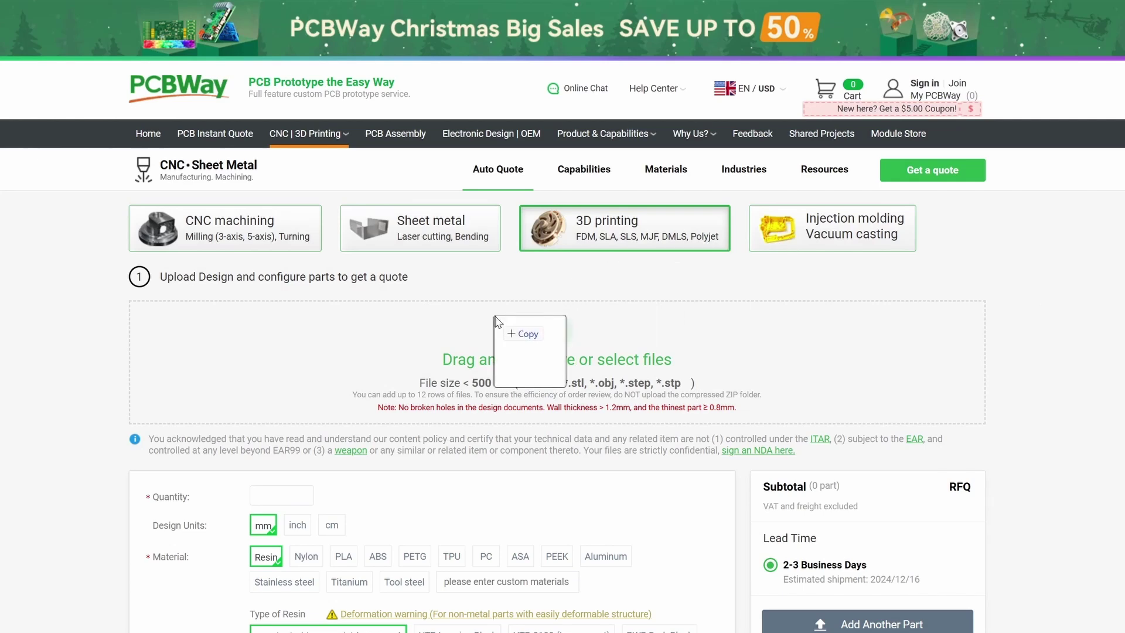
Step: Upload the part to PCBWay in stainless steel 316L and view the contest's Submissions section
left_click_drag(633, 255, 495, 322)
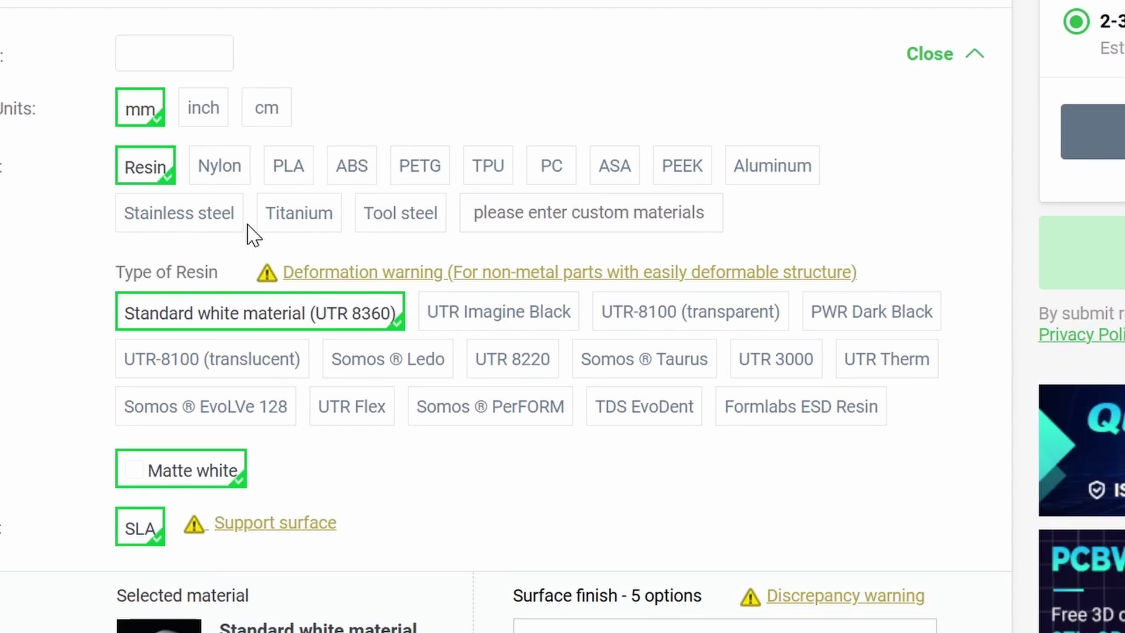
left_click(202, 226)
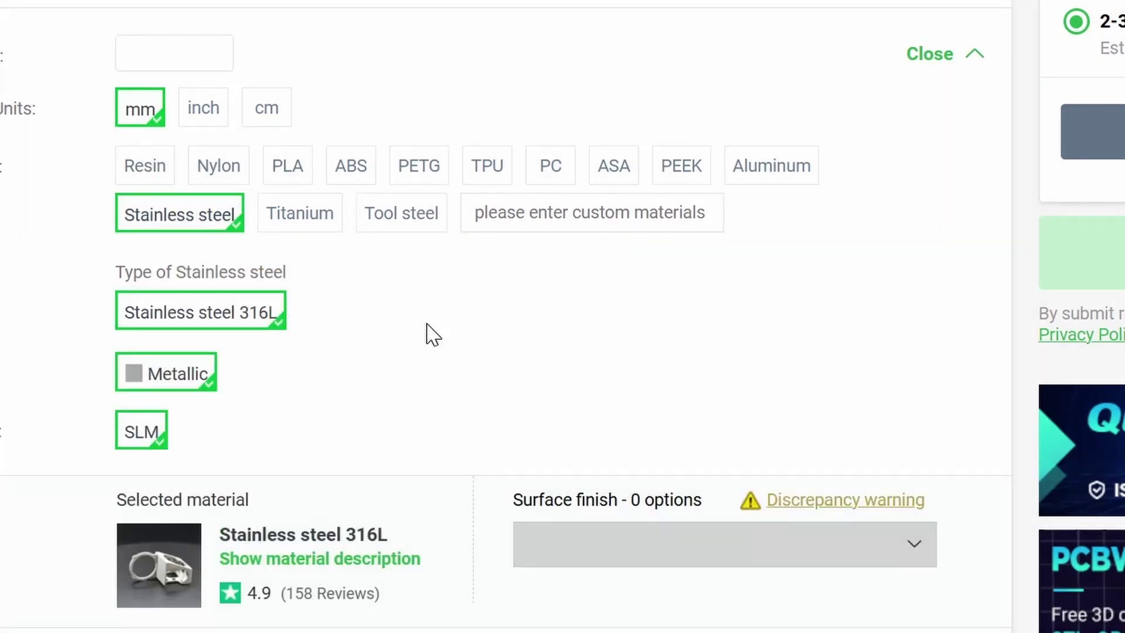
scroll(427, 335, "down", 2)
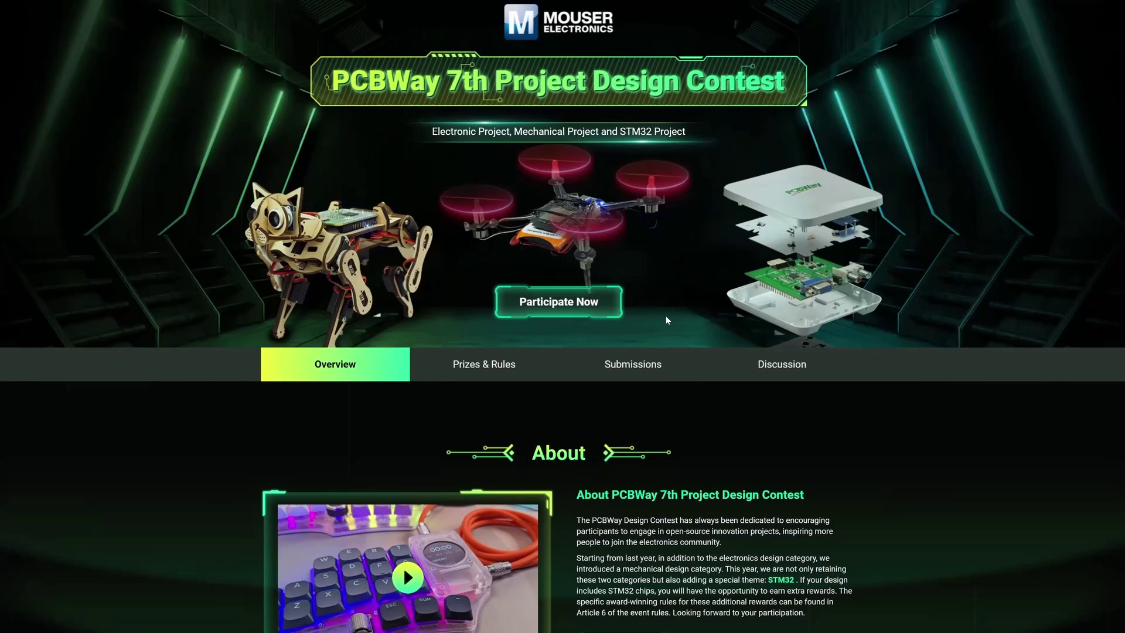
scroll(665, 315, "down", 3)
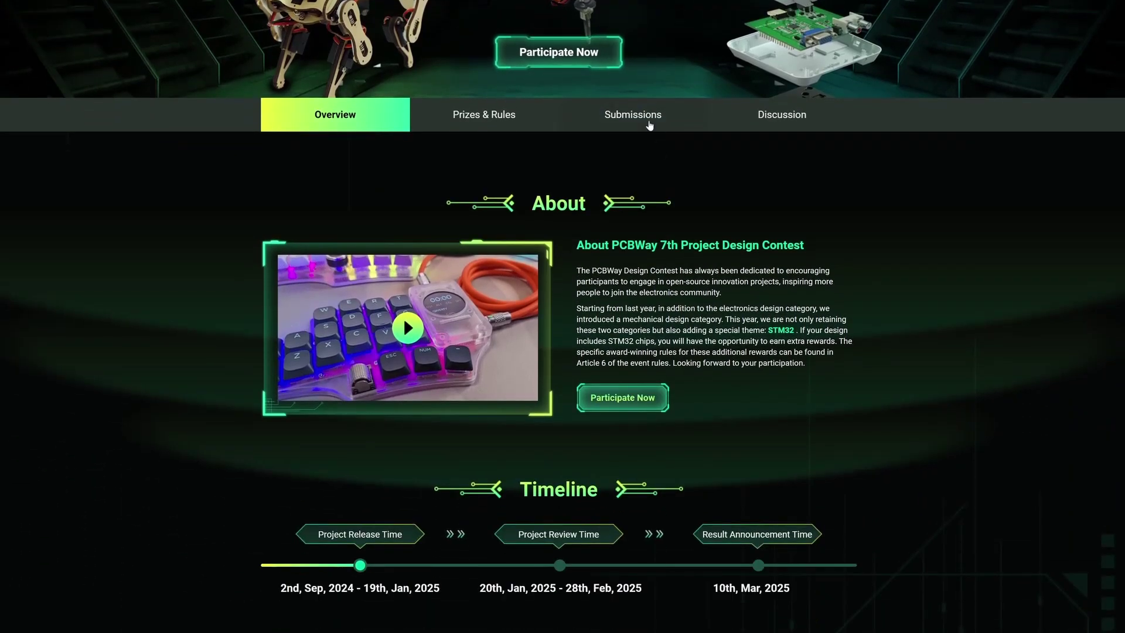
left_click(648, 116)
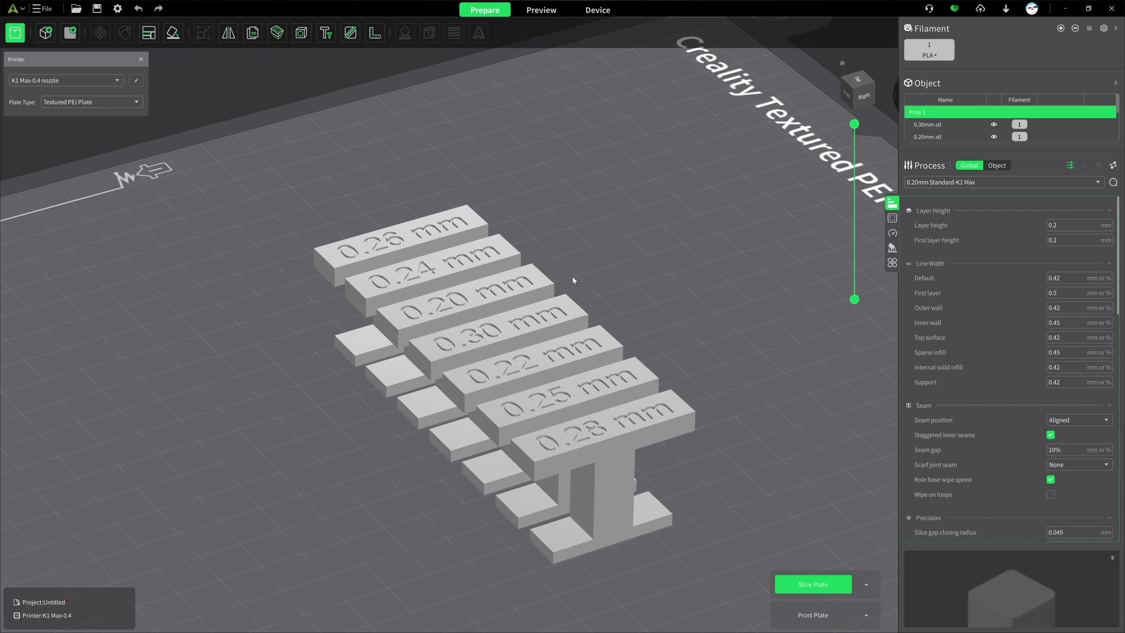
Step: Turn on Enable support under the Process panel's Support settings
left_click(891, 250)
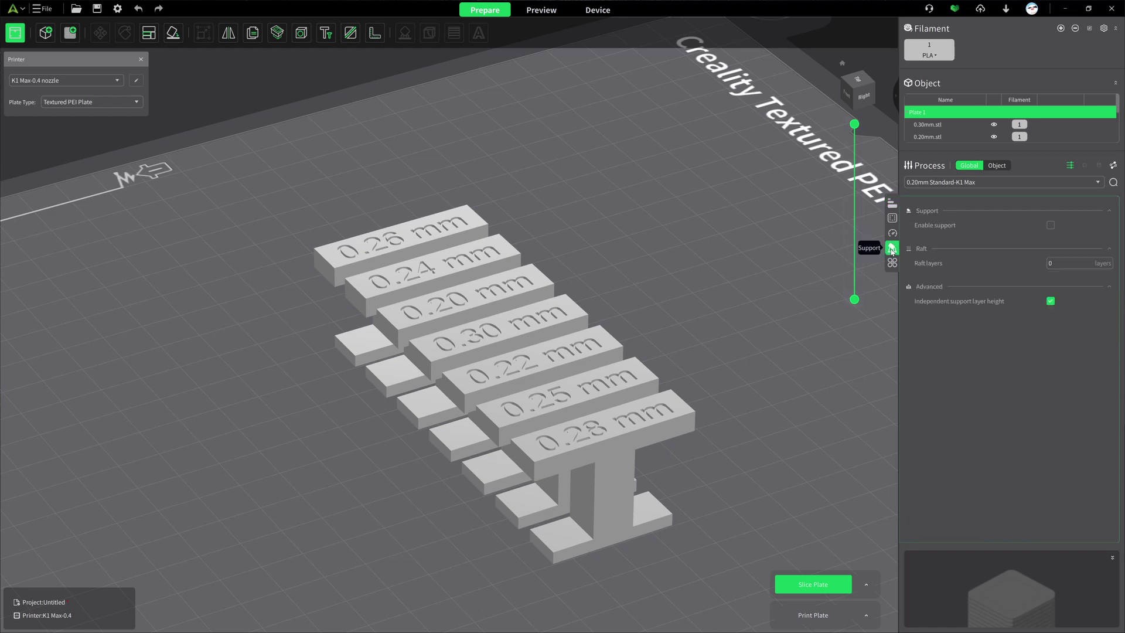
left_click(1050, 227)
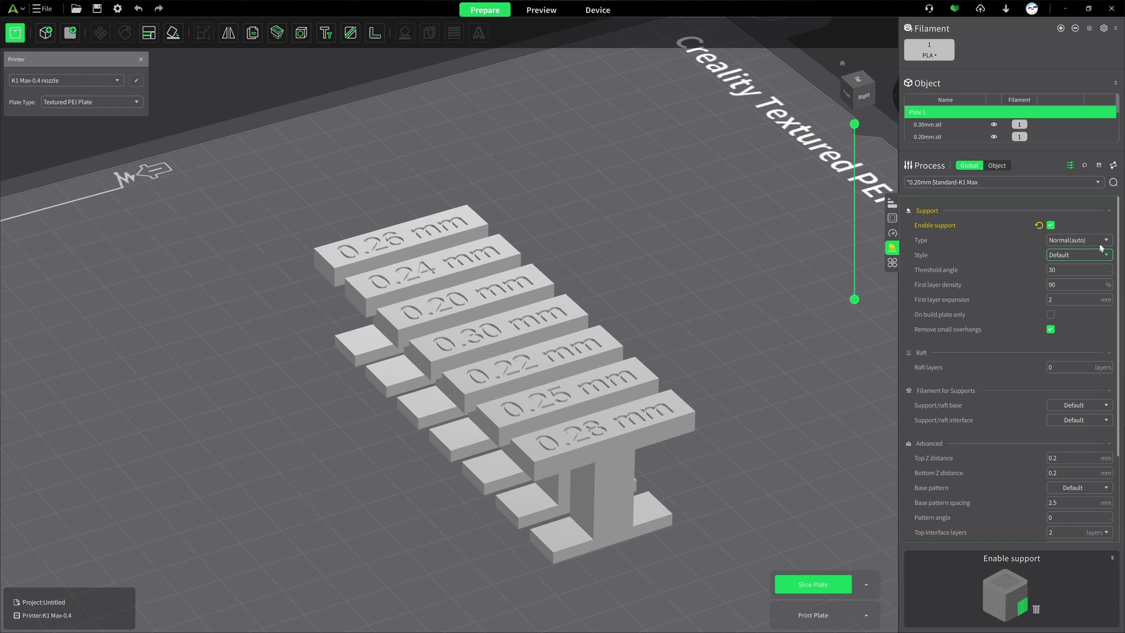
Step: Switch supports to Tree(auto), slice the plate, and trim the preview to the lower layers
left_click(1079, 240)
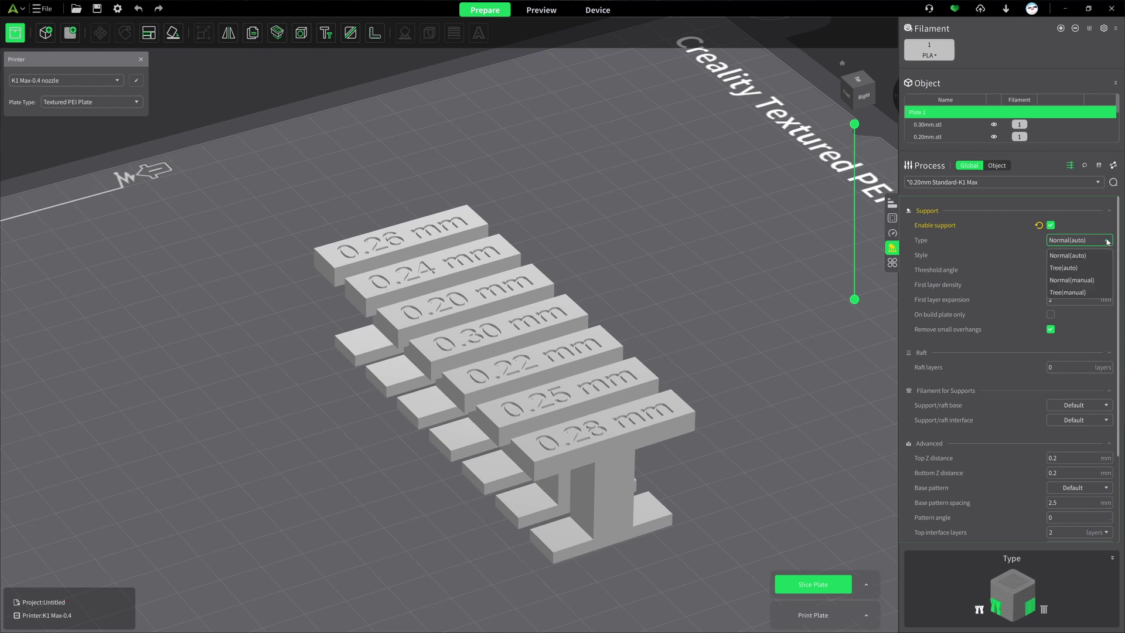
left_click(1079, 267)
left_click(814, 584)
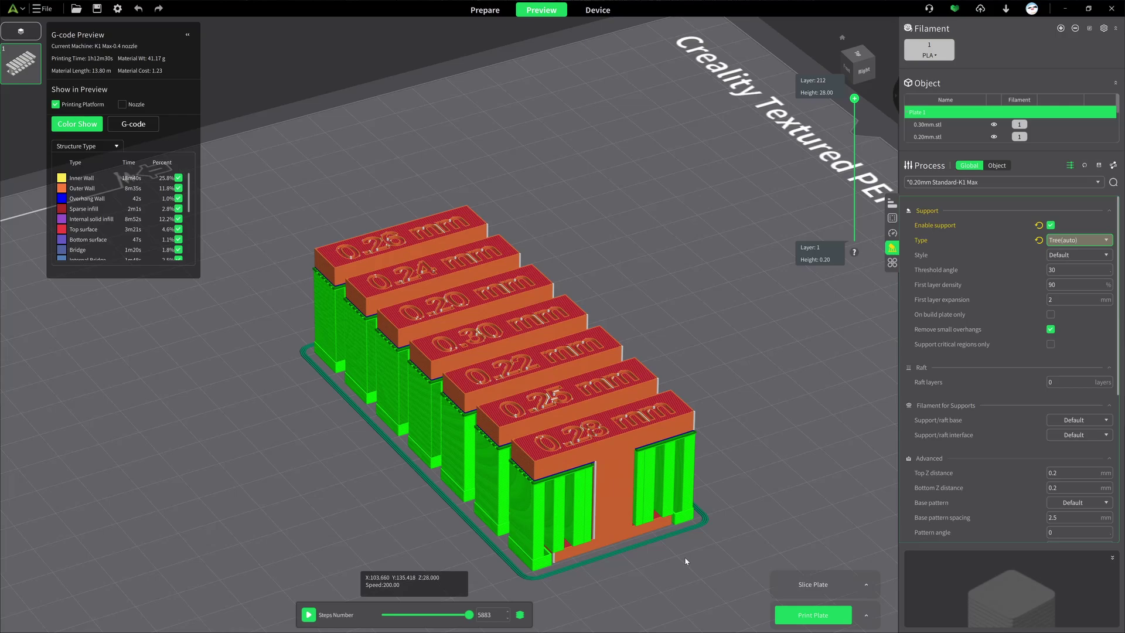
scroll(551, 497, "down", 3)
scroll(545, 488, "up", 3)
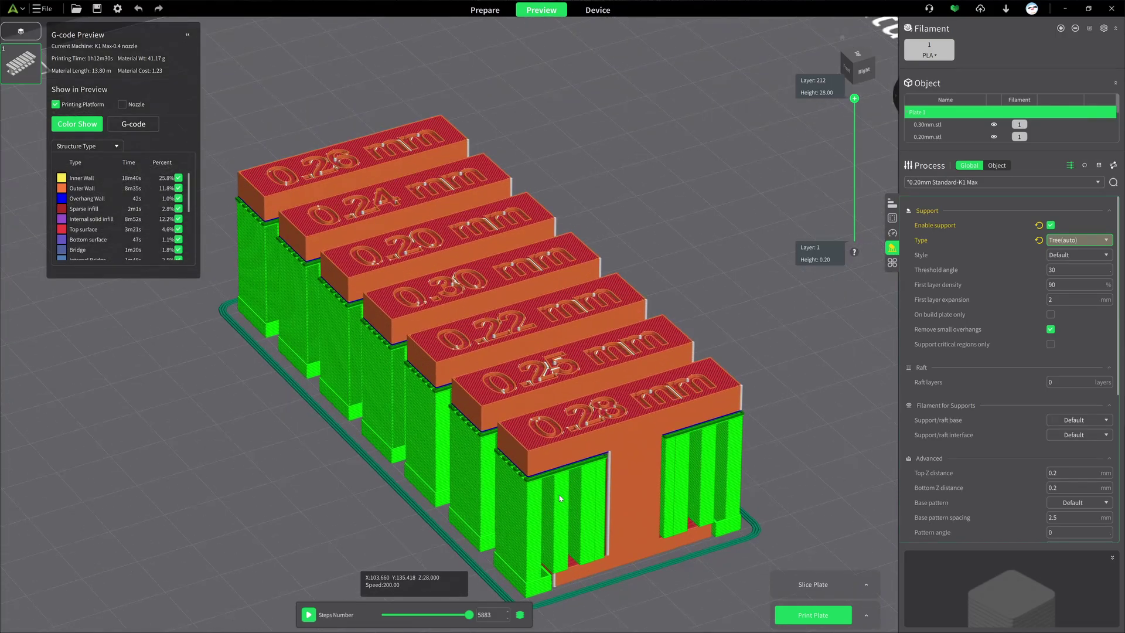
scroll(538, 479, "up", 3)
scroll(530, 465, "up", 2)
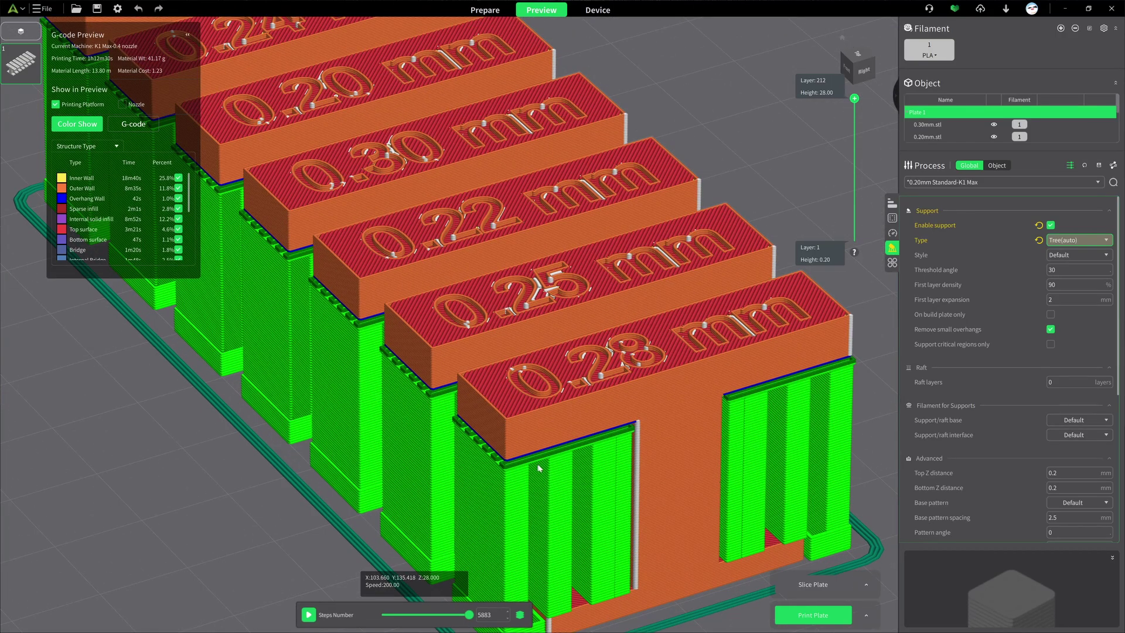
scroll(538, 468, "up", 2)
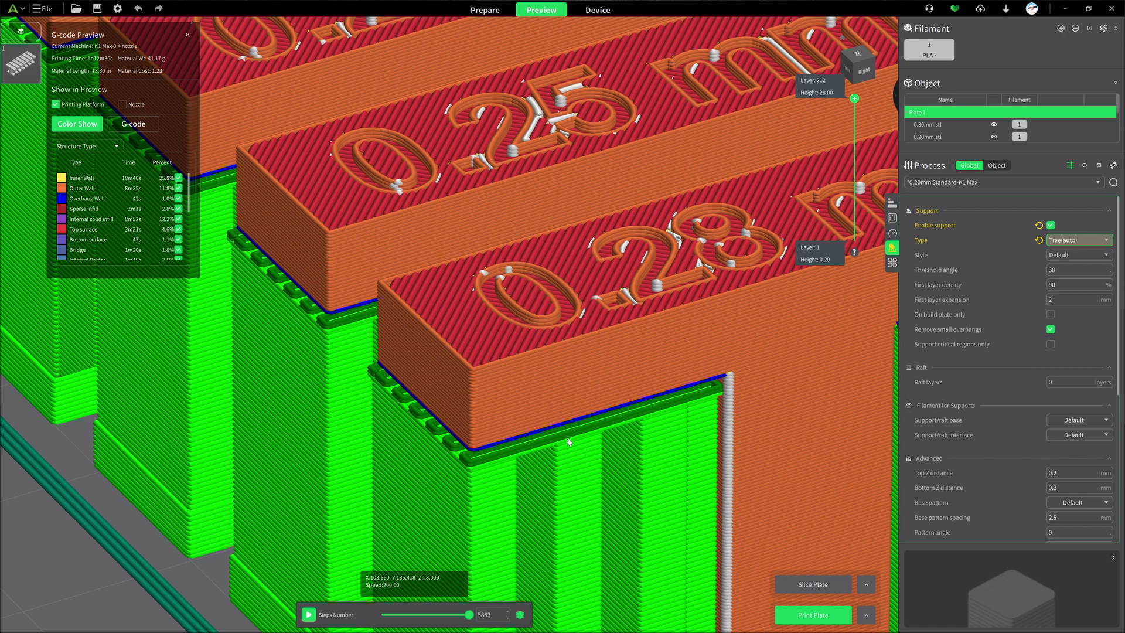
scroll(570, 440, "down", 1)
scroll(610, 429, "down", 4)
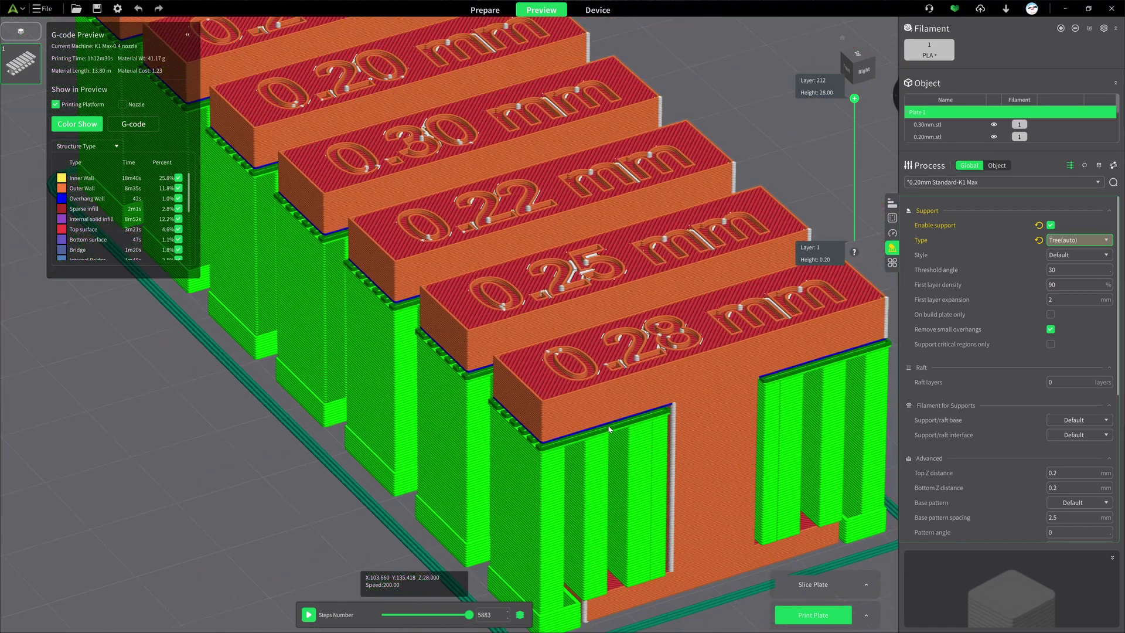
scroll(644, 595, "up", 3)
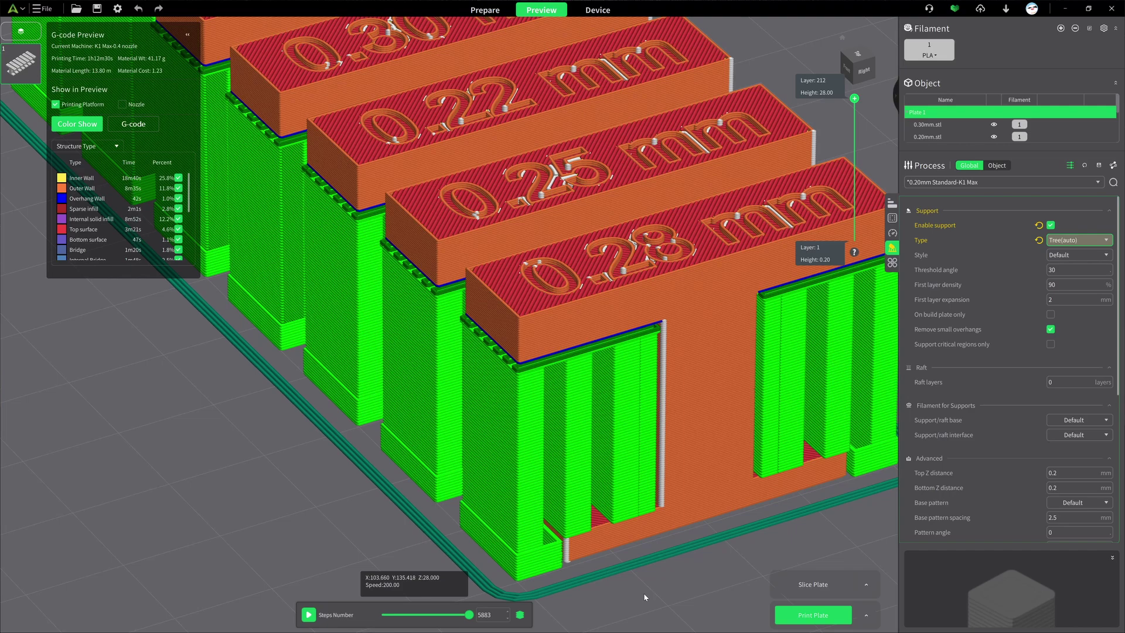
scroll(575, 515, "up", 3)
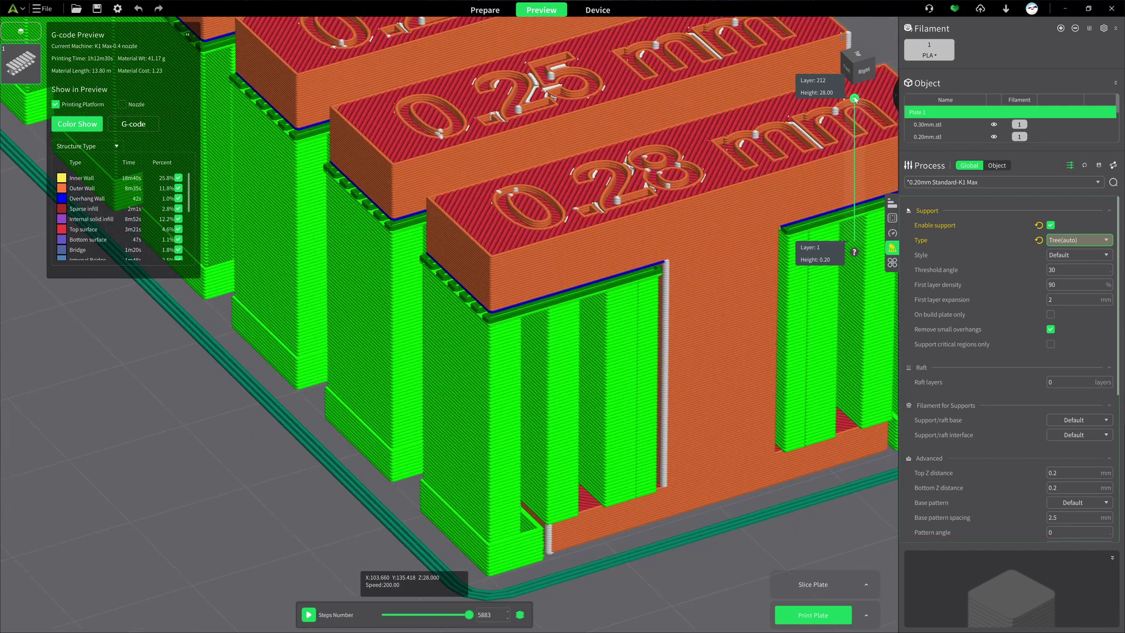
left_click_drag(854, 99, 855, 224)
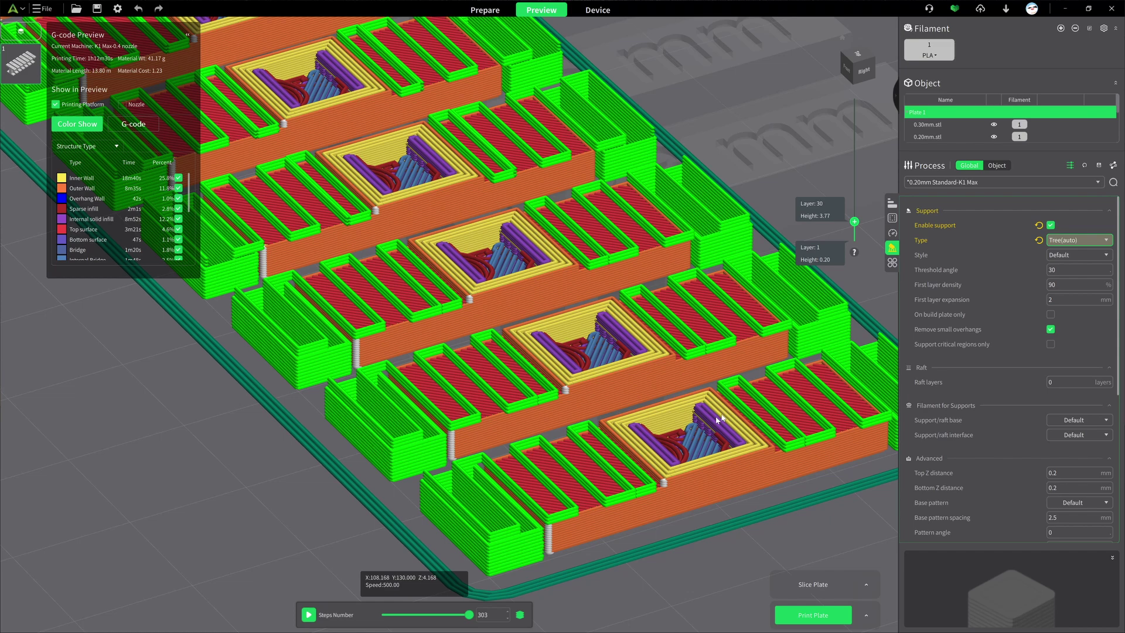
Step: Restrict supports to the build plate only, re-slice, and show the slice up to the top layer
left_click(1051, 315)
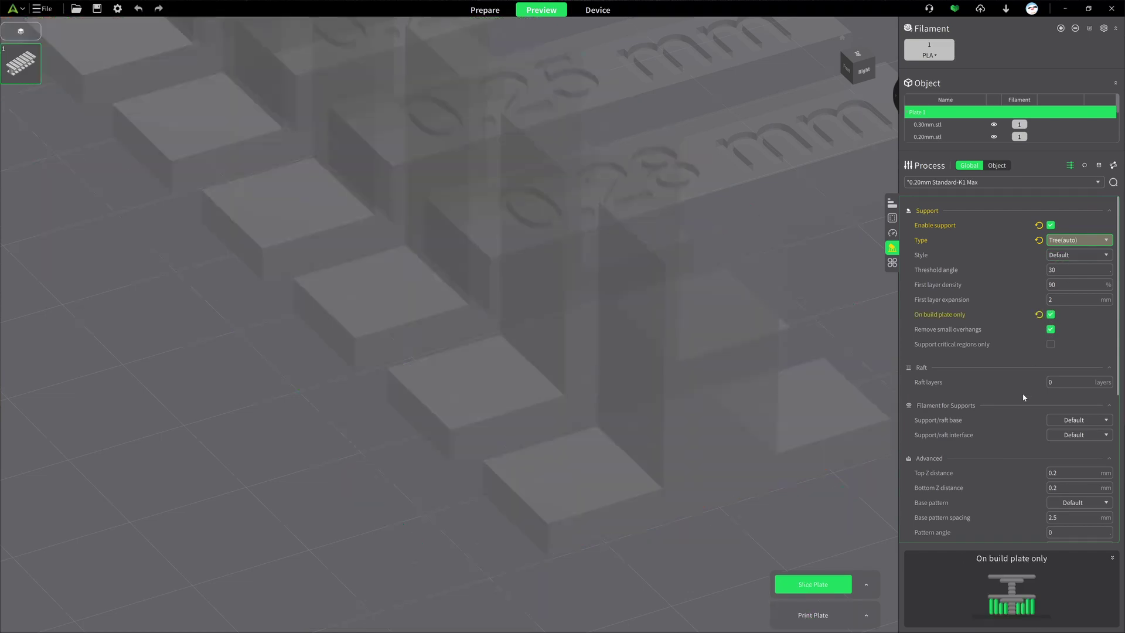
left_click(803, 592)
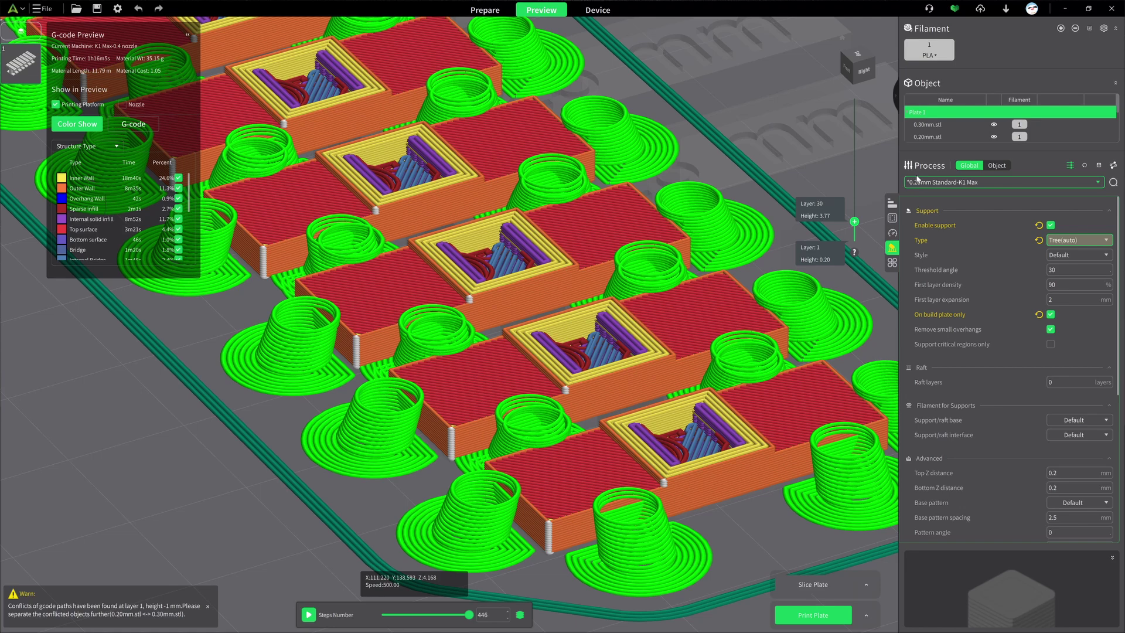
left_click_drag(855, 221, 854, 99)
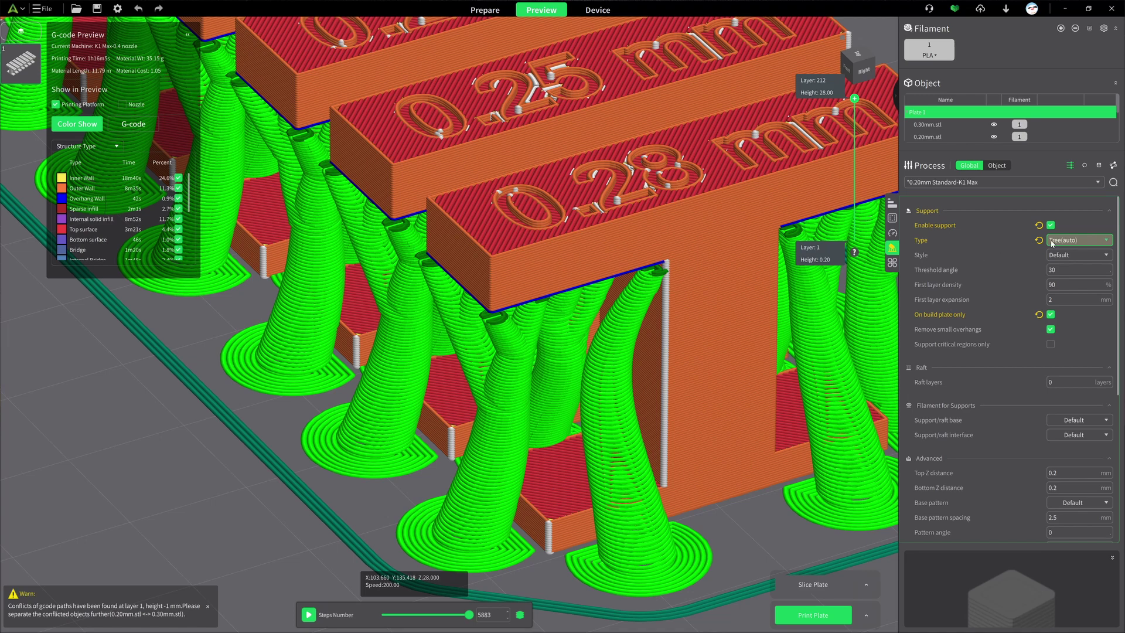
mouse_move(1080, 241)
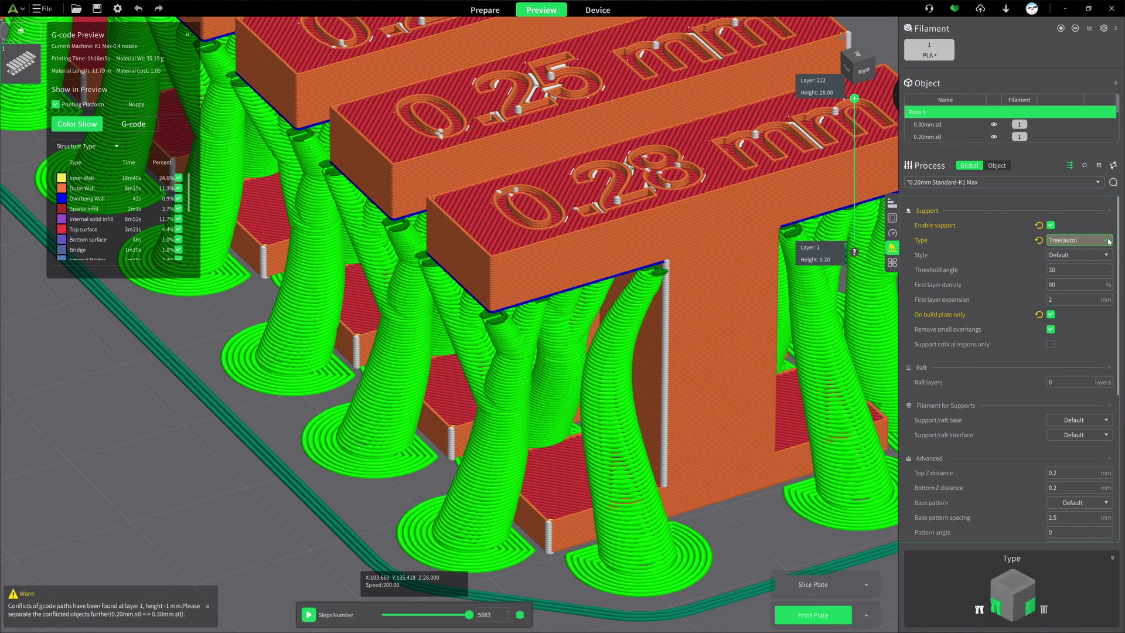
Step: Return the support type to Normal(auto) and remove the build-plate-only restriction
left_click(1108, 239)
left_click(1074, 266)
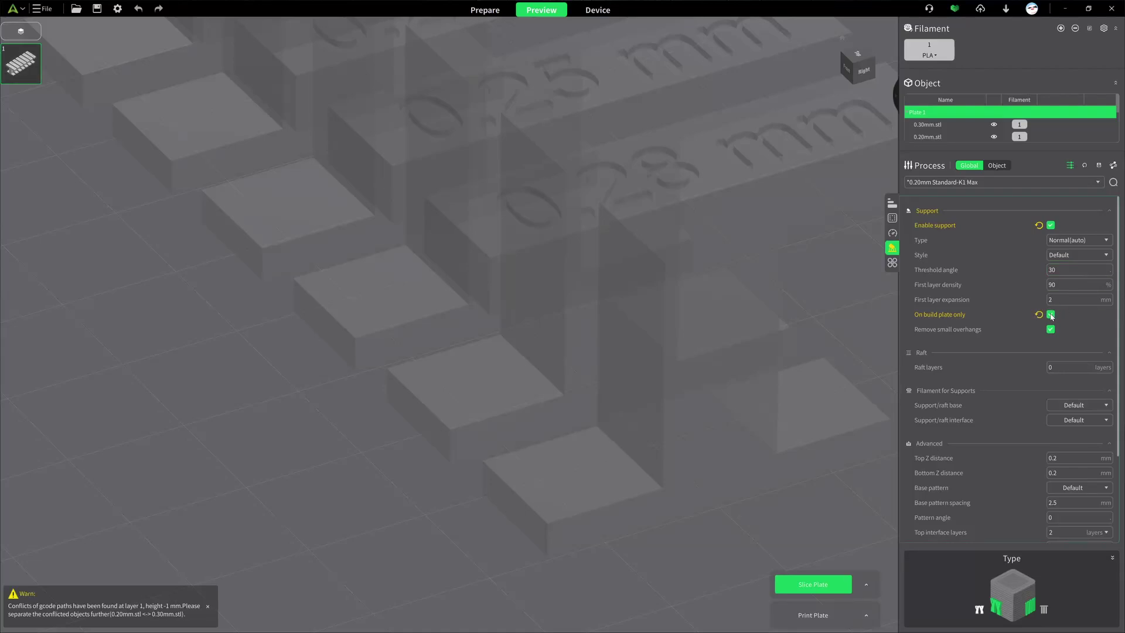
left_click(1052, 315)
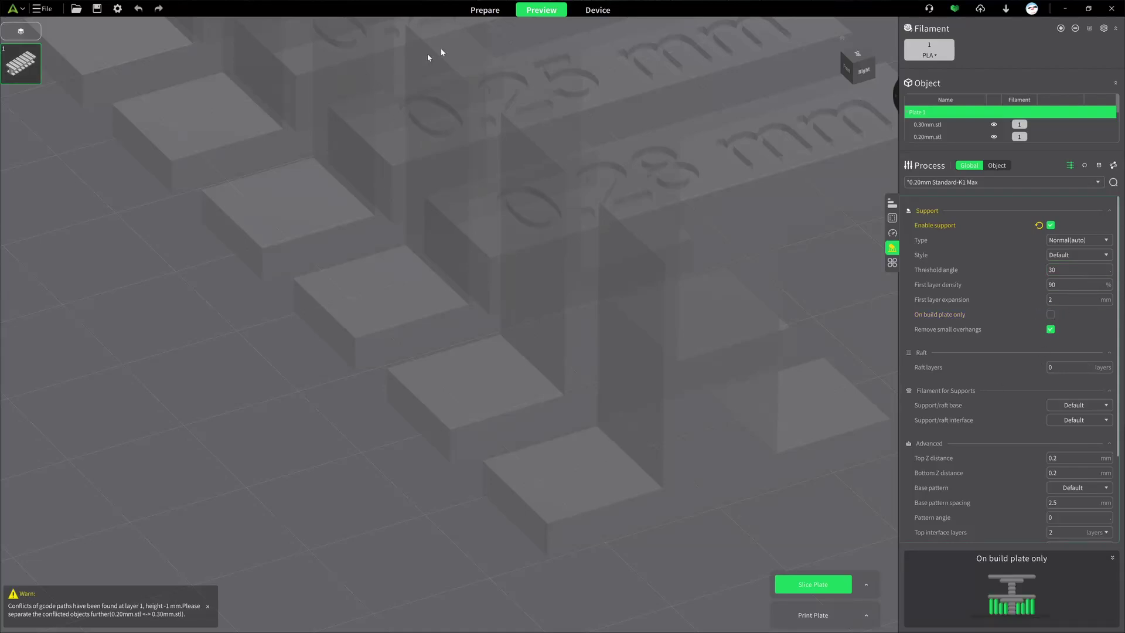
Step: Back in Prepare, select the 0.26 mm bar and switch its Process settings to Object
left_click(485, 10)
scroll(598, 432, "up", 2)
scroll(601, 444, "down", 2)
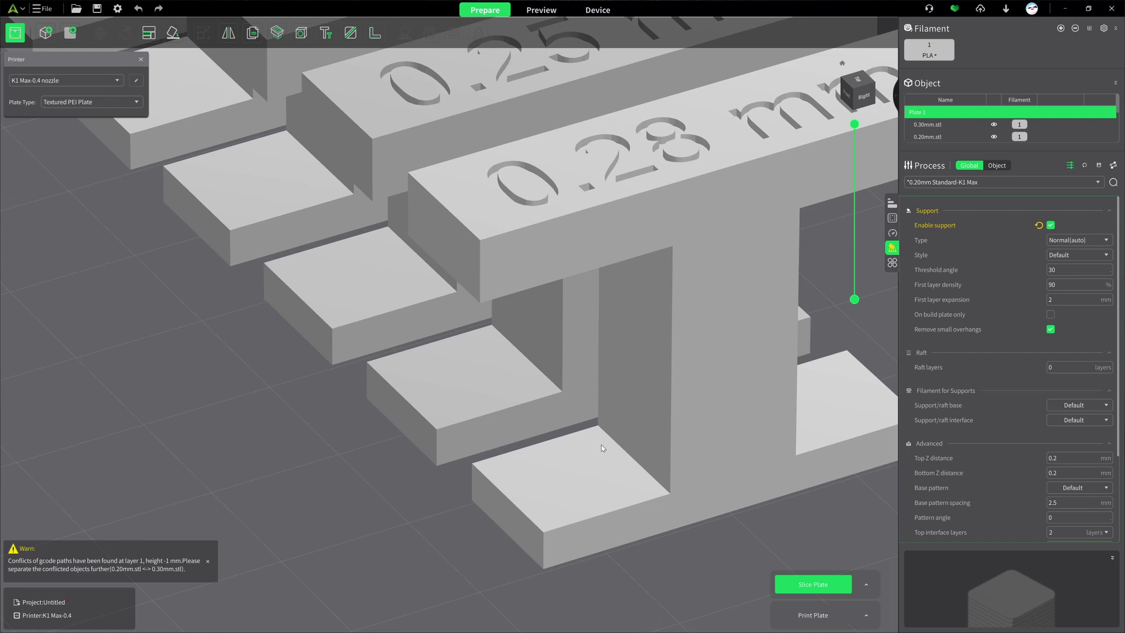
scroll(602, 448, "down", 5)
scroll(602, 447, "down", 5)
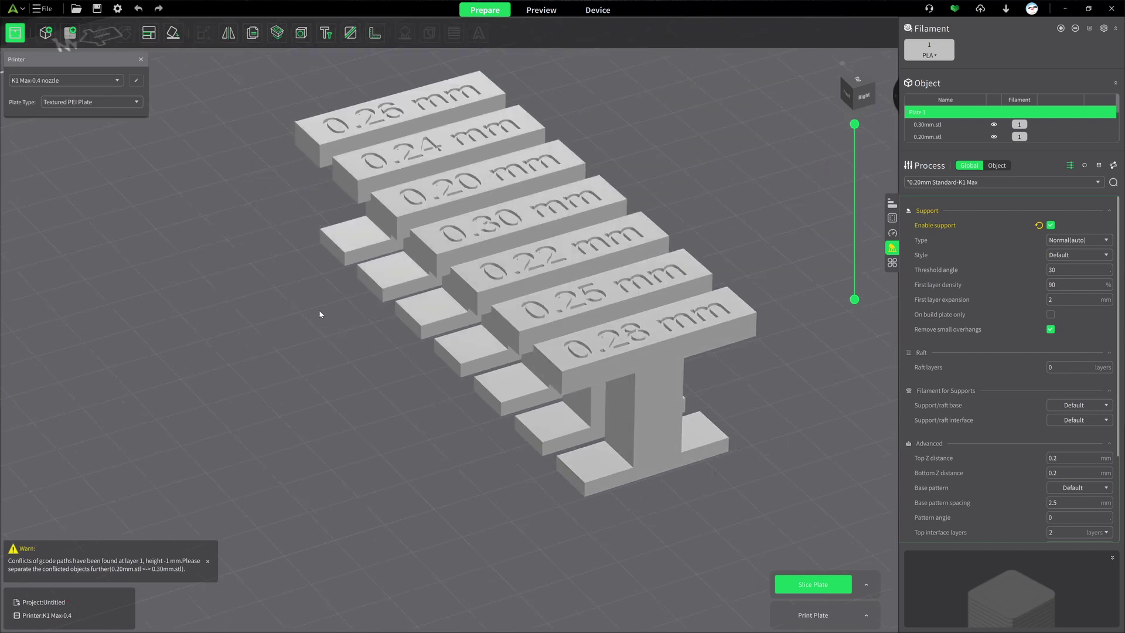
left_click_drag(320, 314, 279, 289)
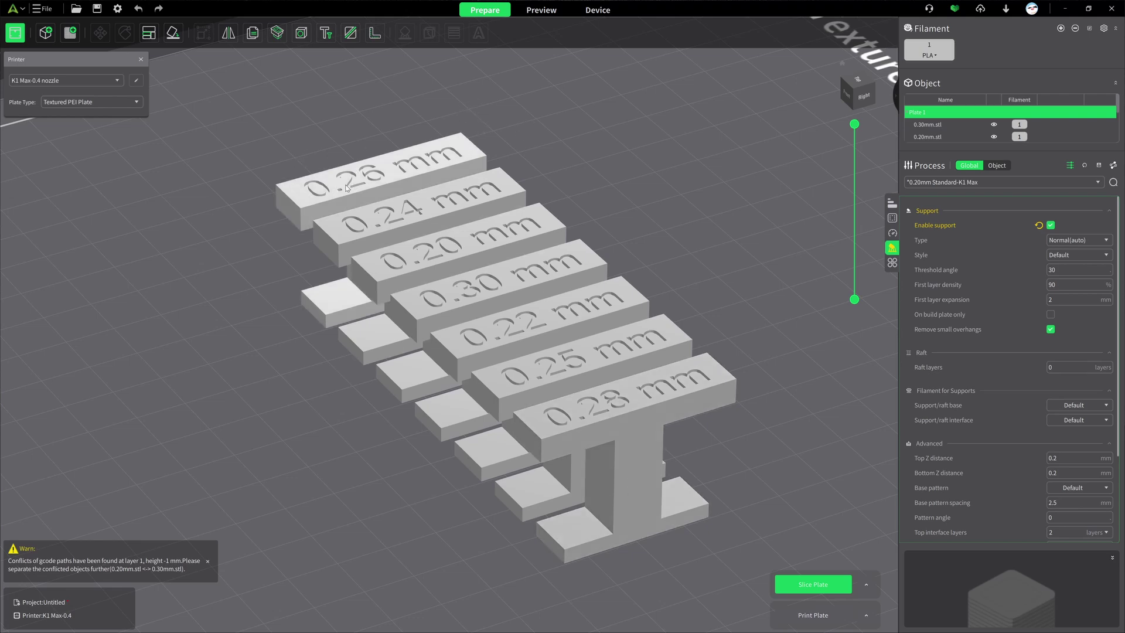
left_click(383, 170)
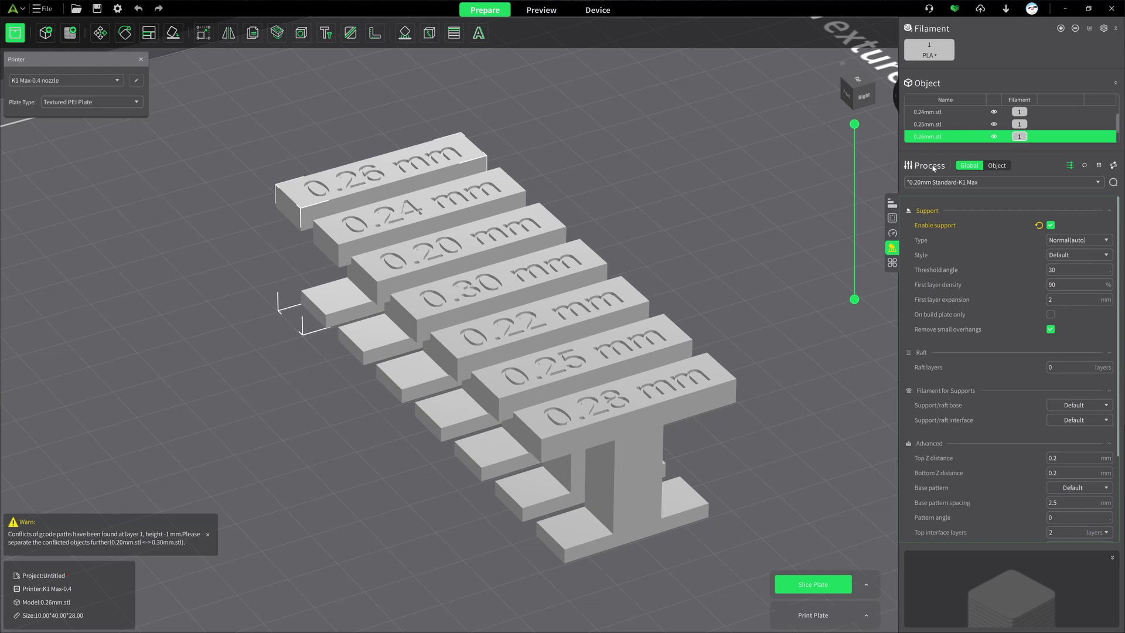
left_click(996, 167)
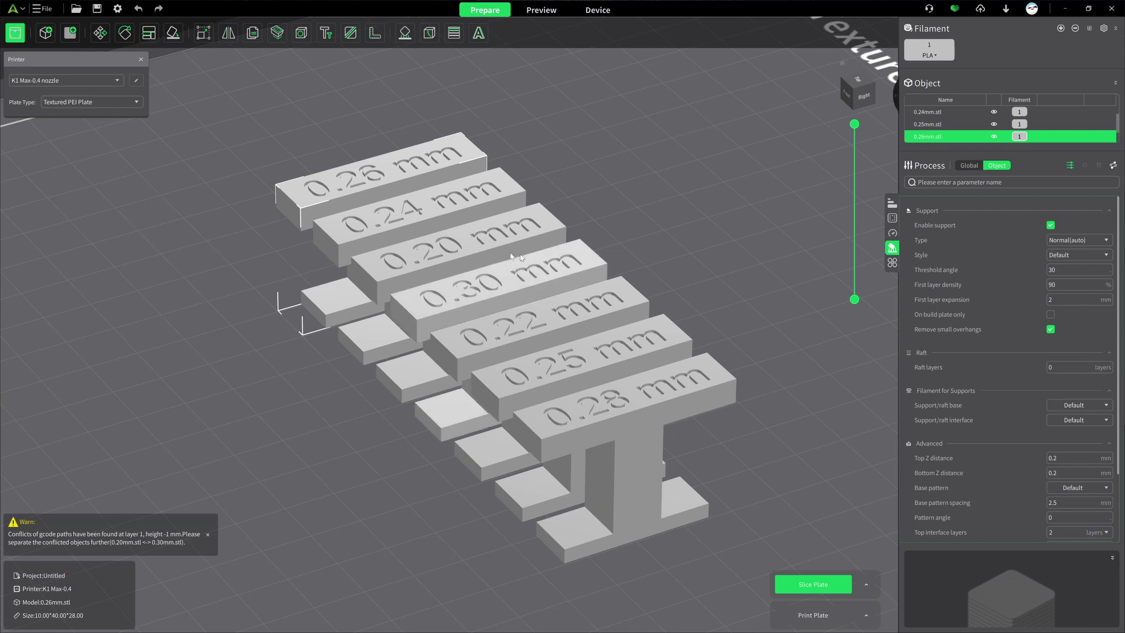
left_click(604, 350)
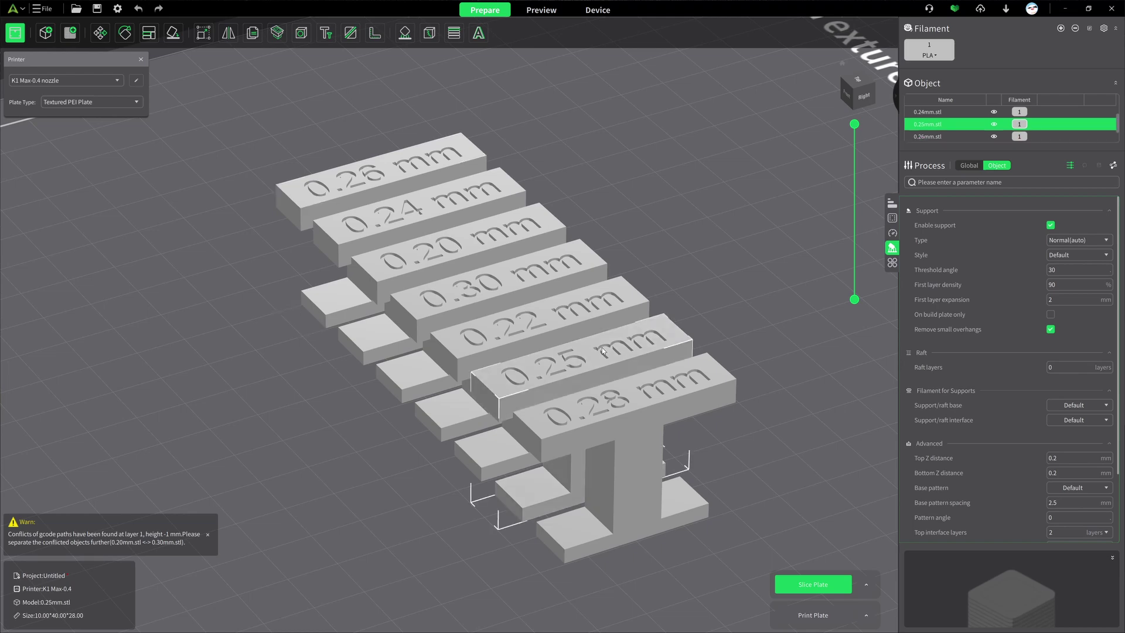
left_click(419, 165)
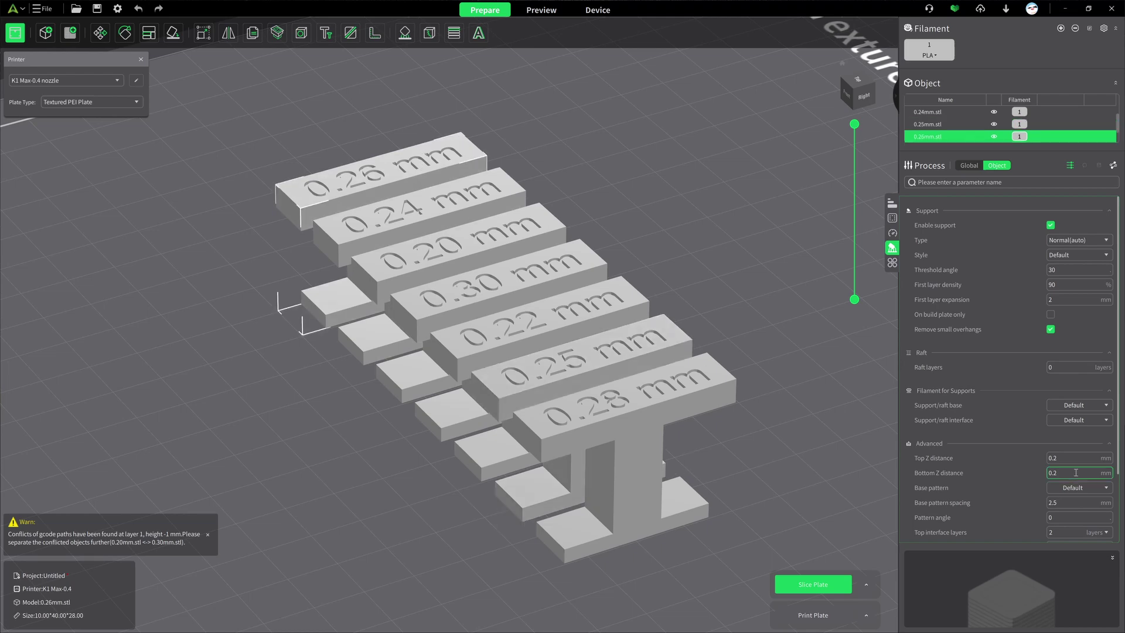
Step: Set the 0.26 mm block's top and bottom support Z distances to 0.26
mouse_move(935, 457)
left_click(1053, 459)
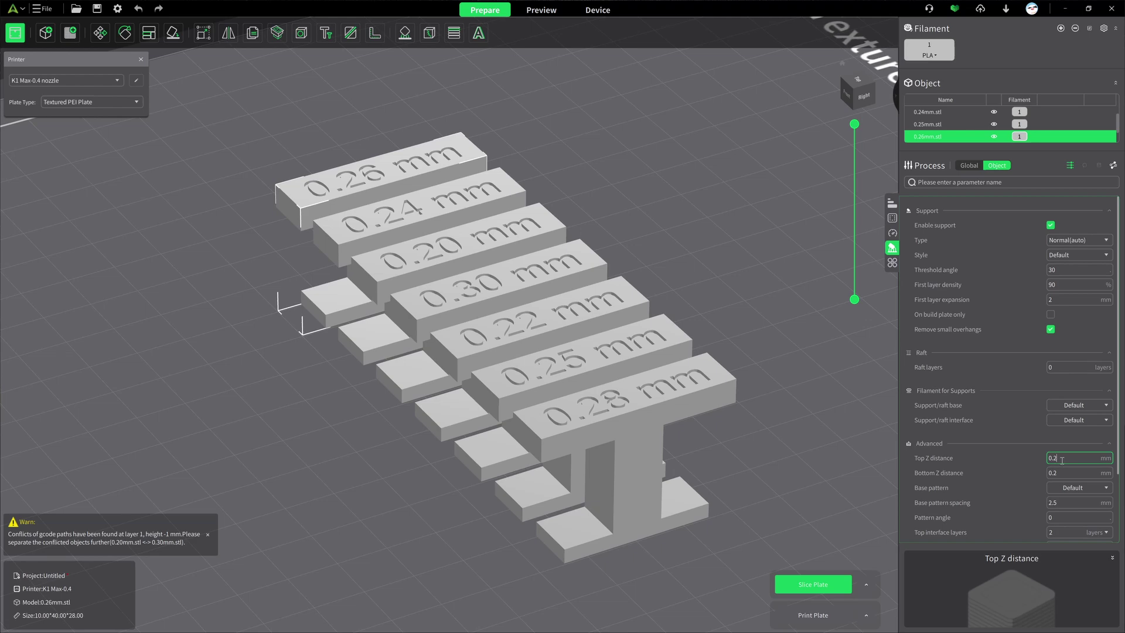
type("6")
key("Tab")
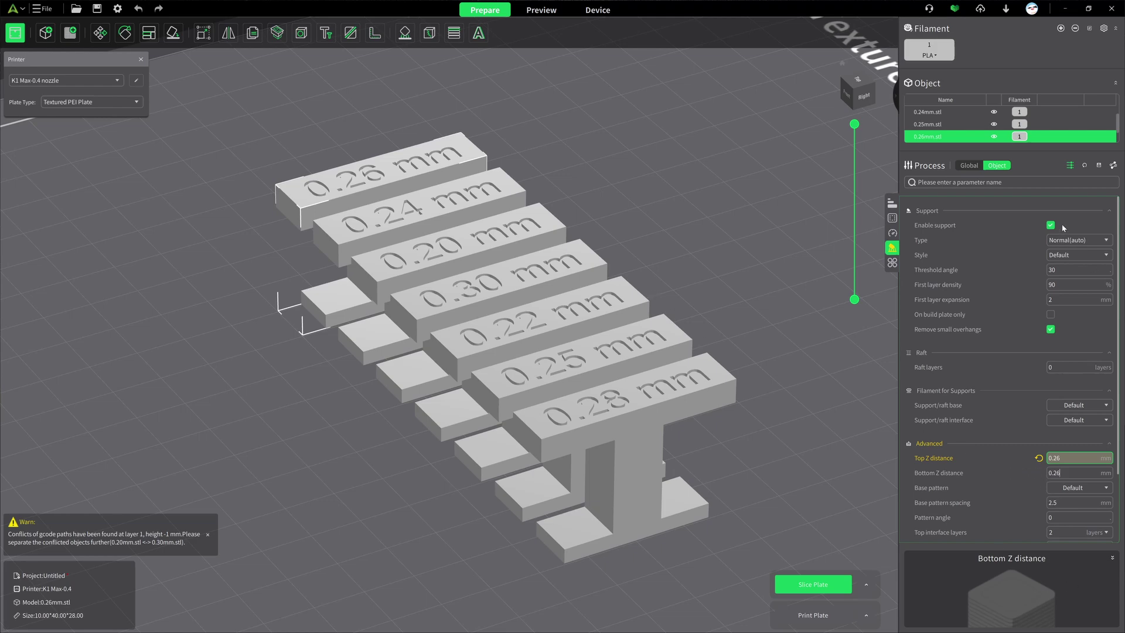
key("Tab")
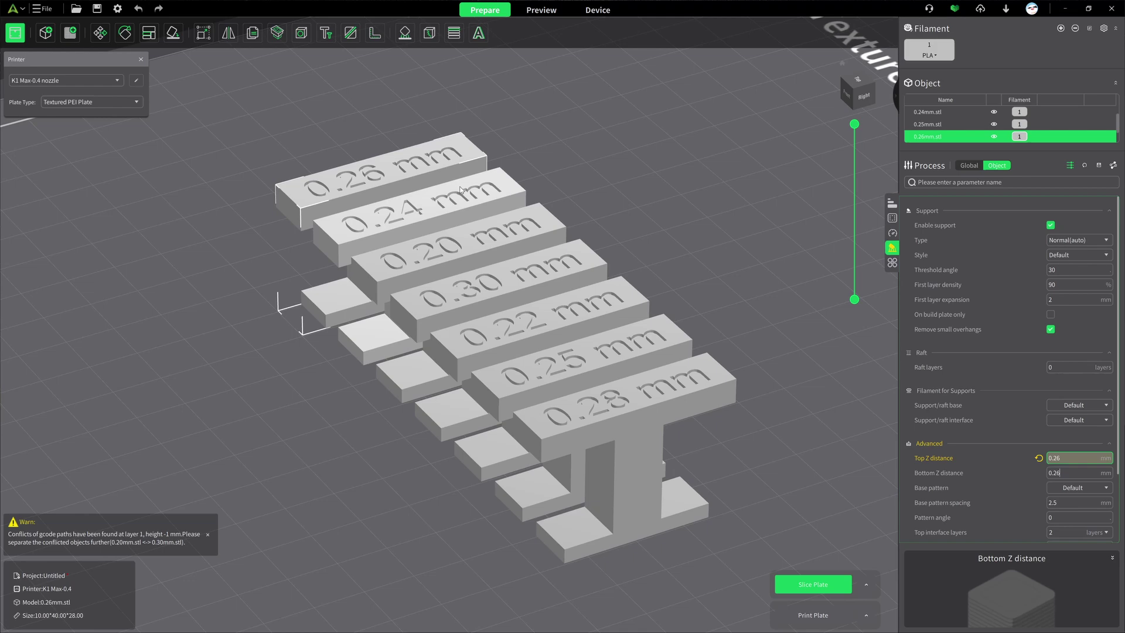
left_click(466, 205)
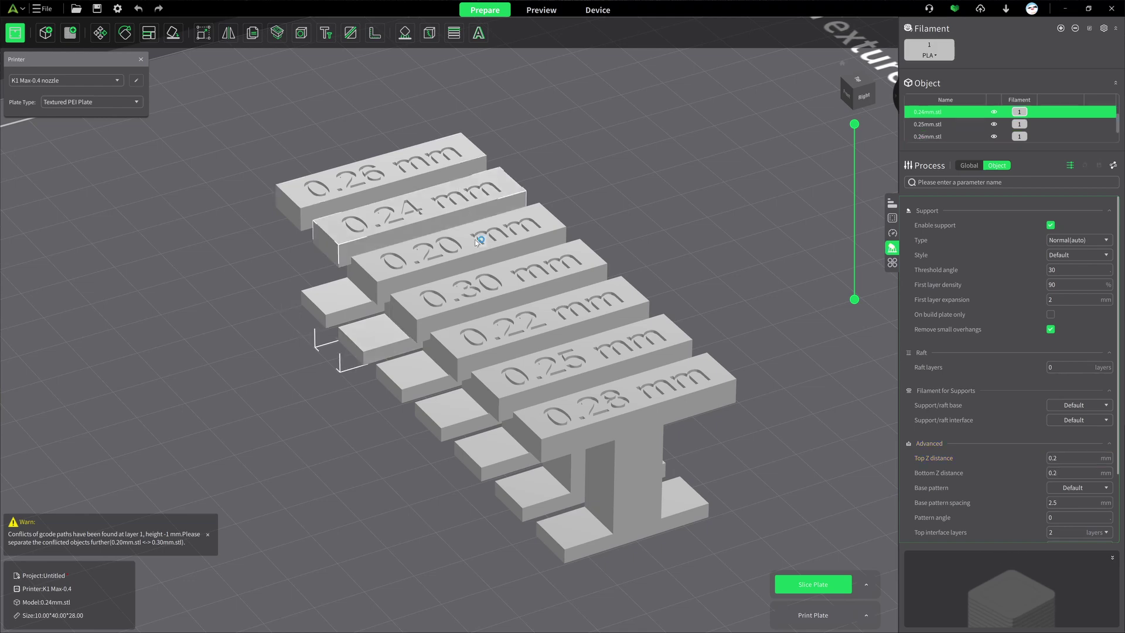
left_click(441, 165)
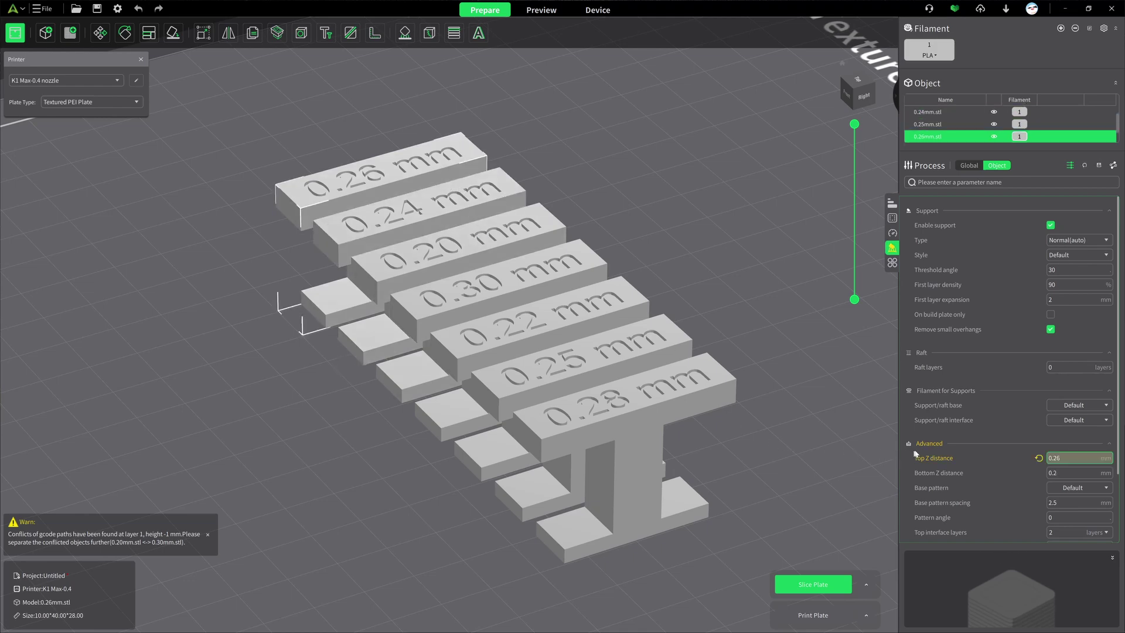
left_click(1060, 472)
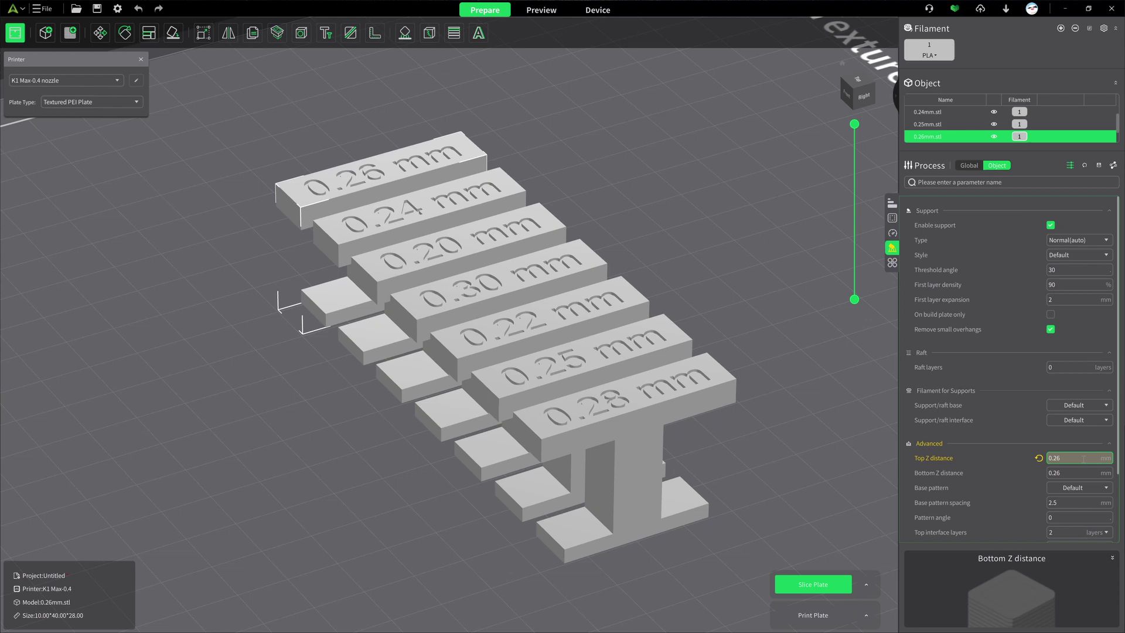
type("6")
left_click(1084, 458)
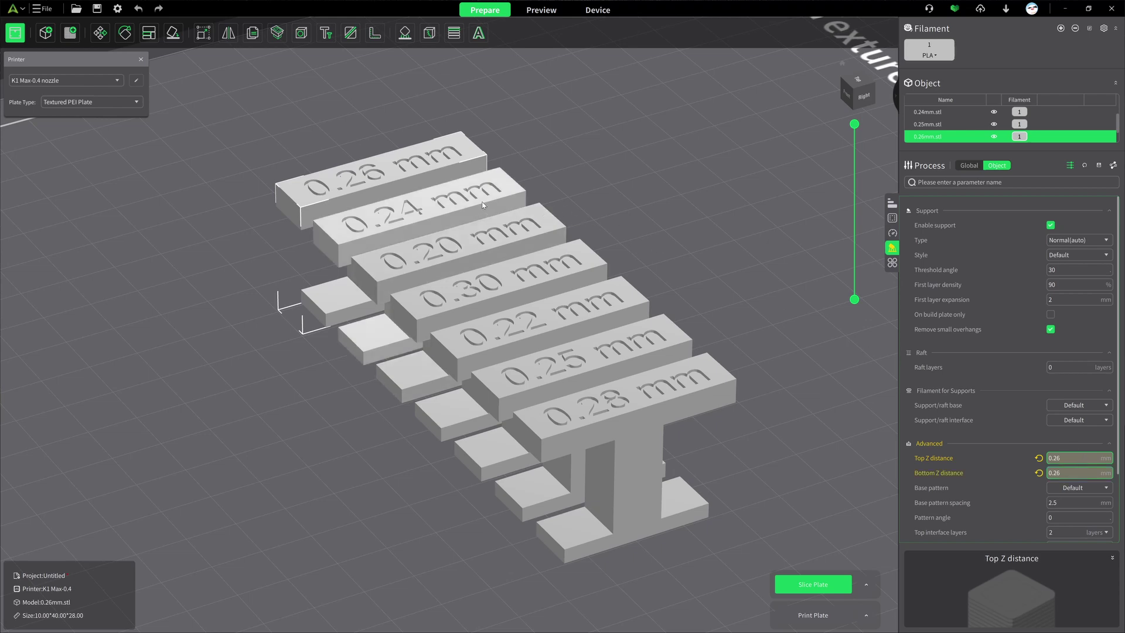
Step: Set the 0.24 block's bottom Z distance to 0.24, and the 0.30 block's distances to 0.3
left_click(518, 198)
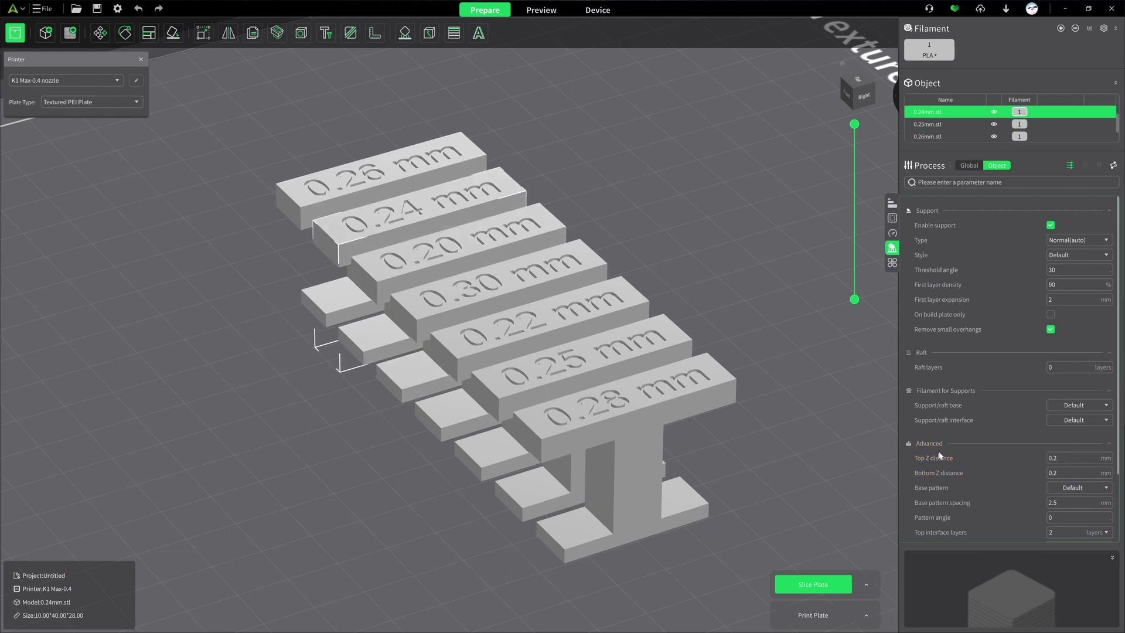
type("4")
left_click(1072, 476)
type("4")
key("Return")
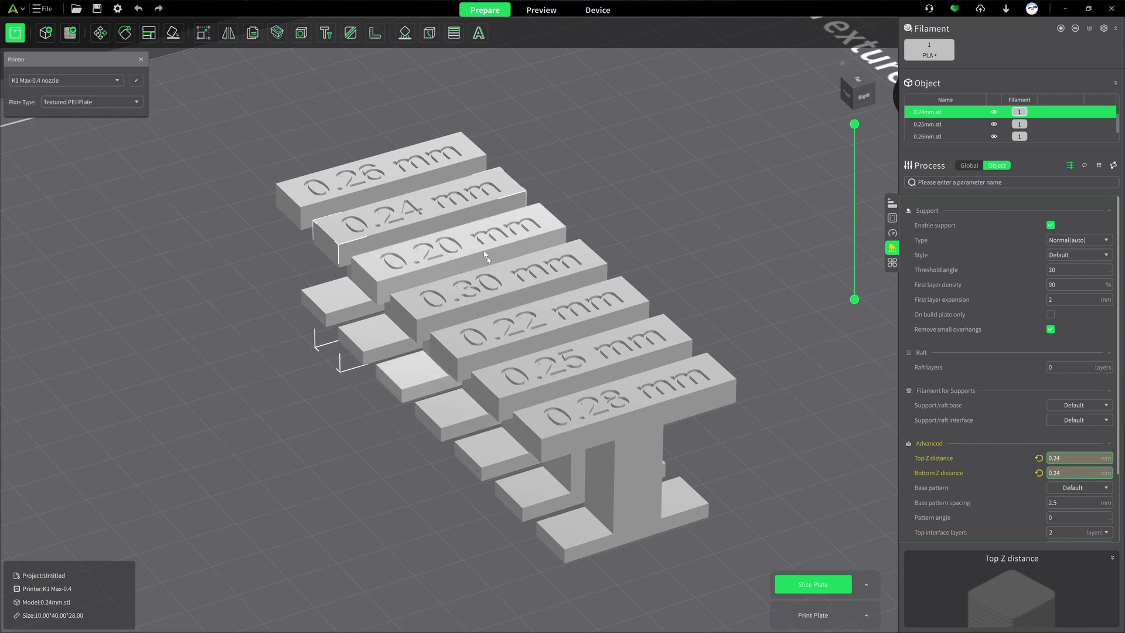
left_click(491, 255)
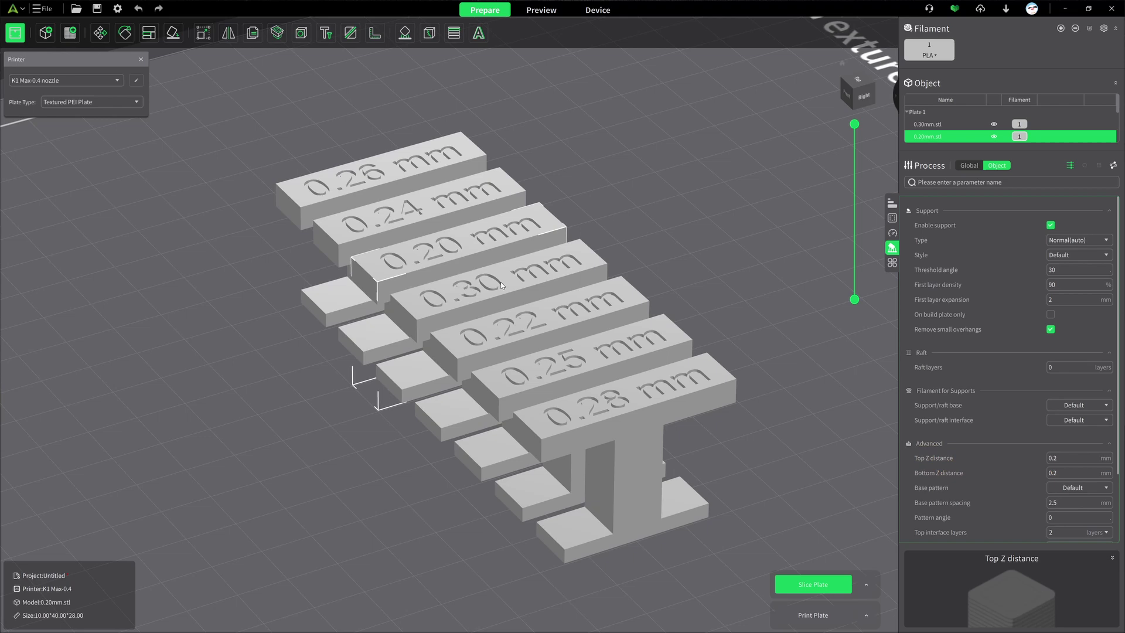
left_click(501, 285)
type("0.3")
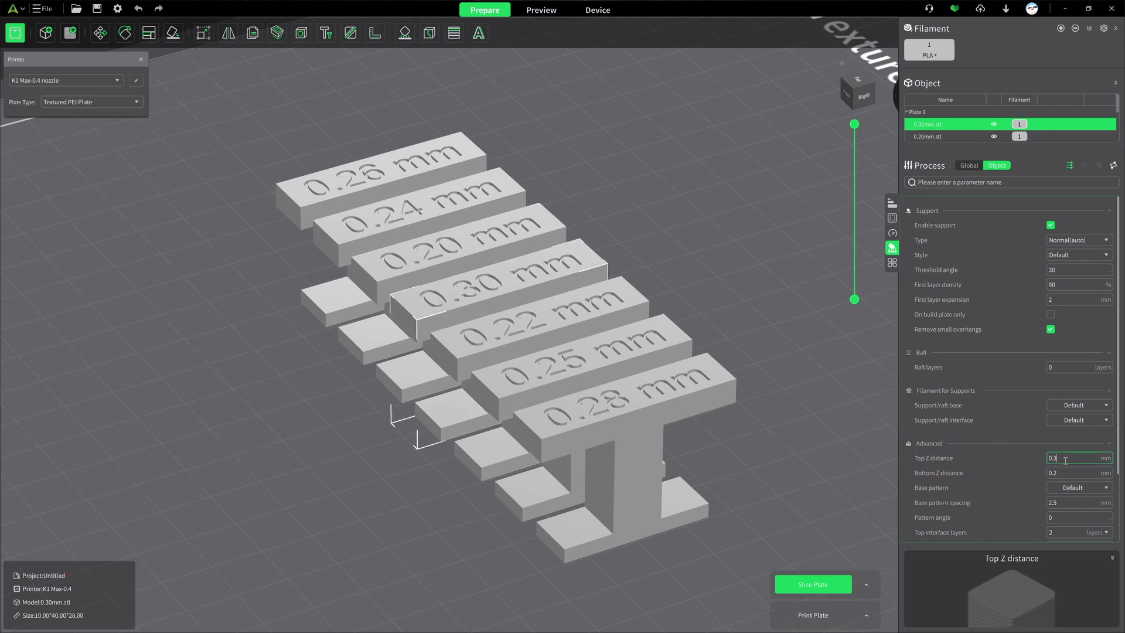
key("Return")
left_click(1067, 476)
type("0.3")
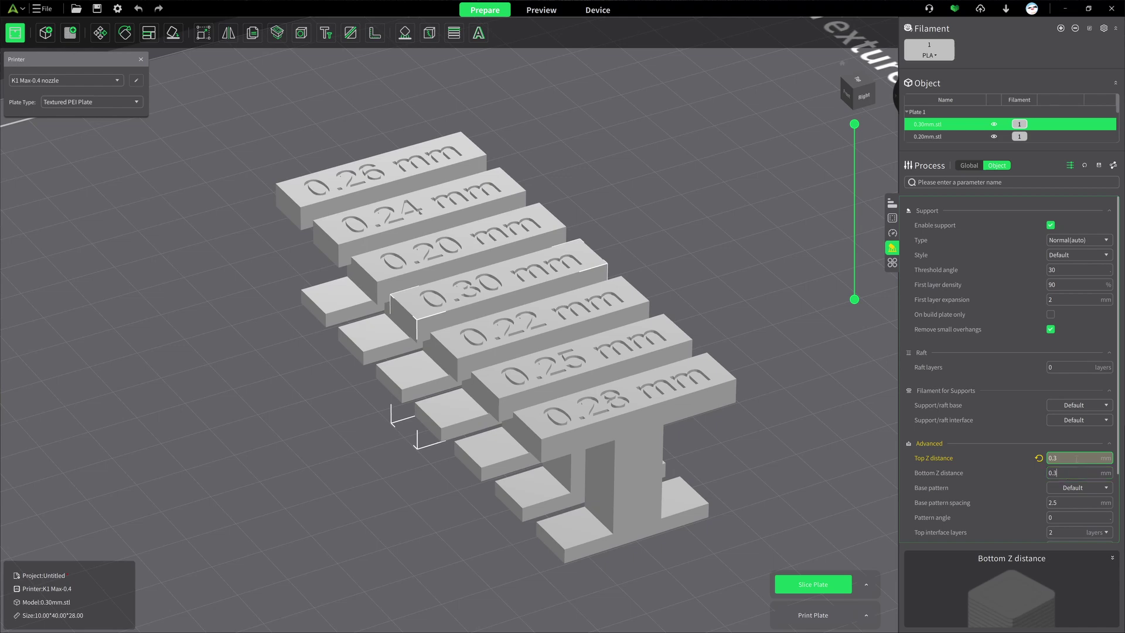
Step: Match the 0.28 mm block's top and bottom support Z distances to 0.28
left_click(658, 325)
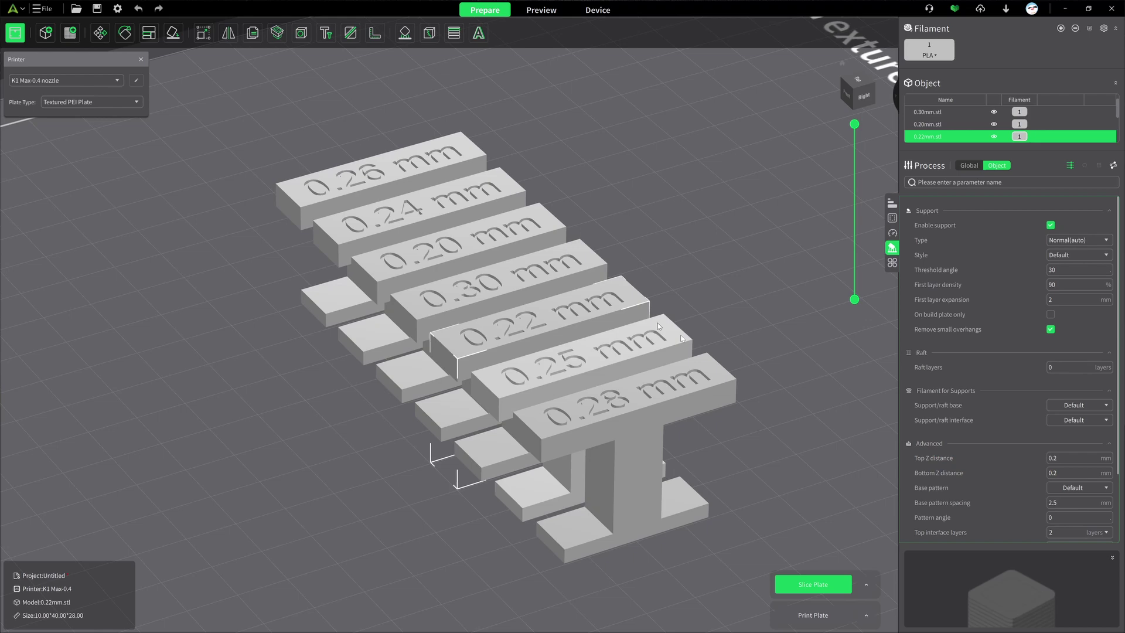
left_click(1085, 460)
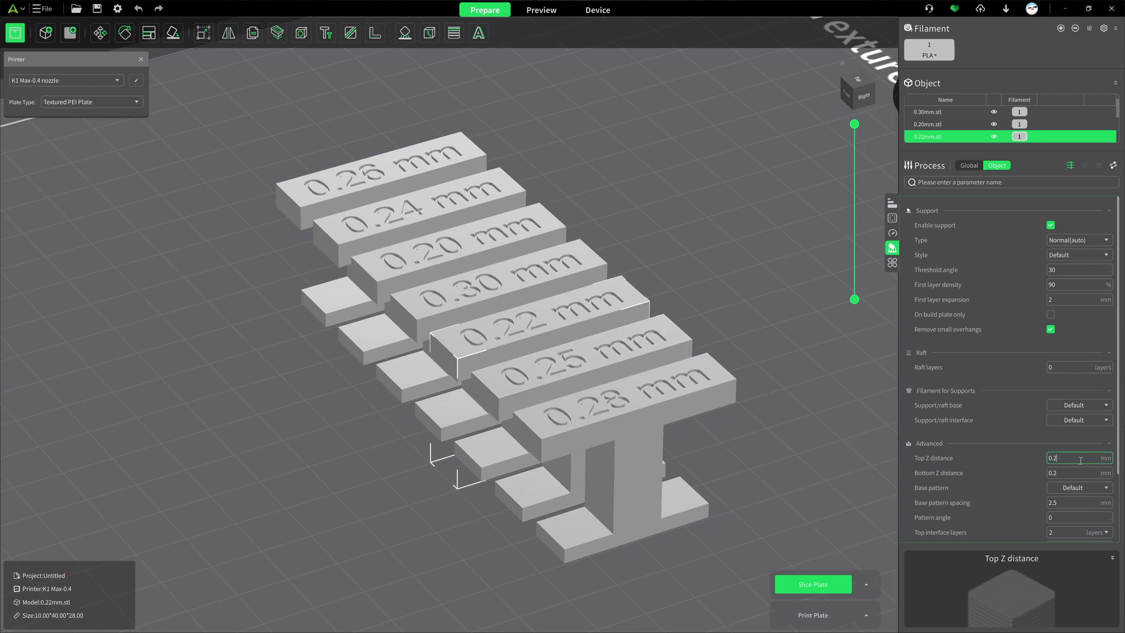
type("8")
left_click(1065, 475)
type("8")
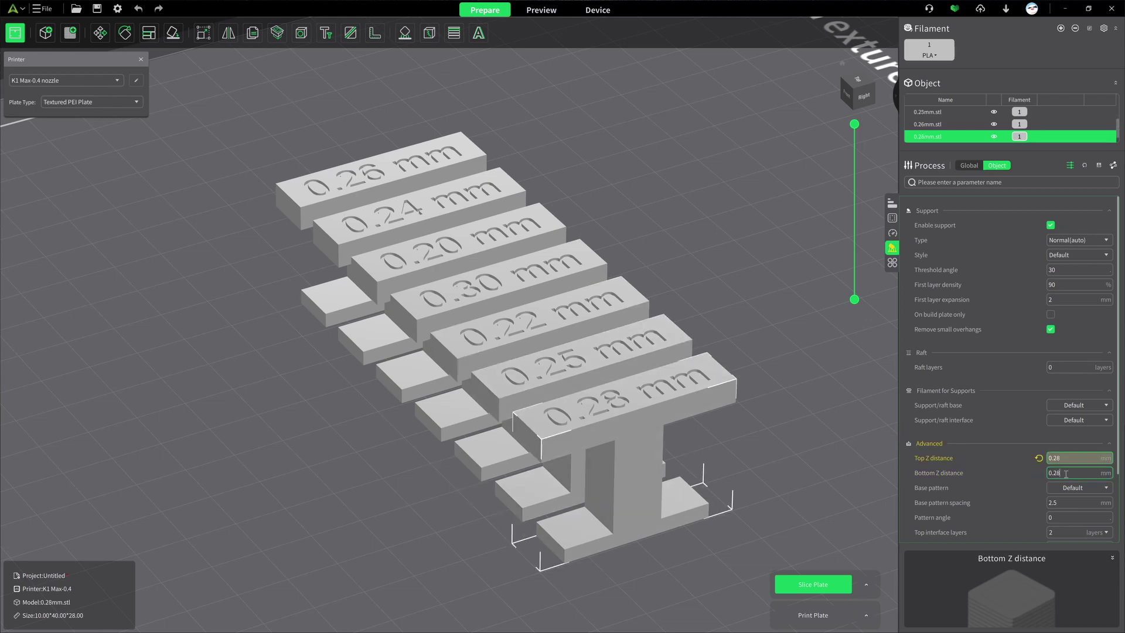
left_click(661, 200)
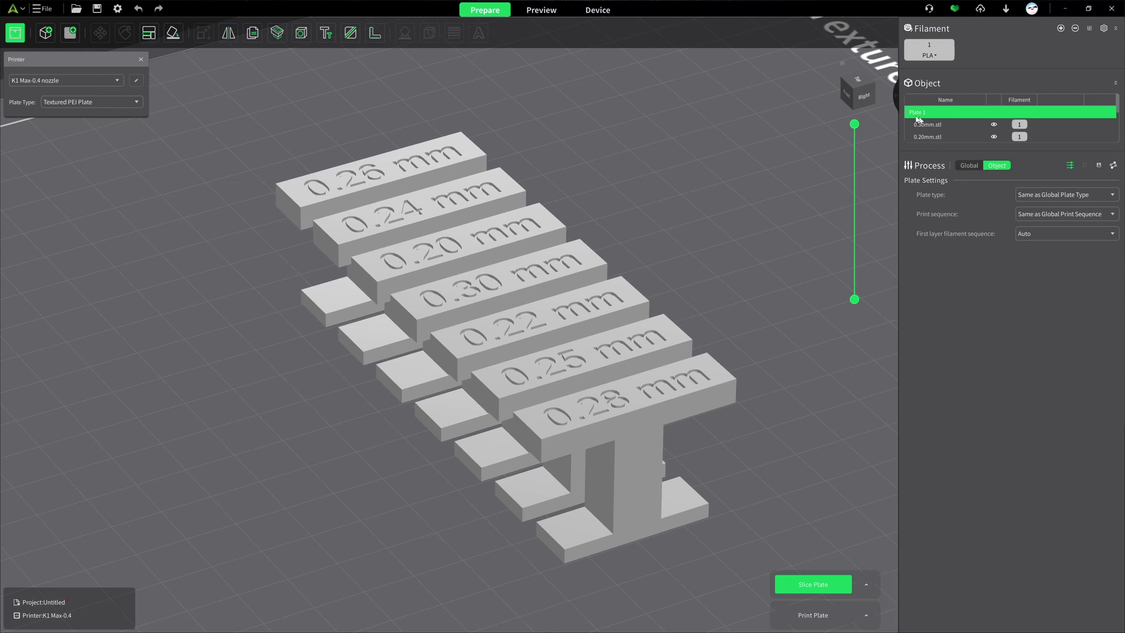
left_click(970, 165)
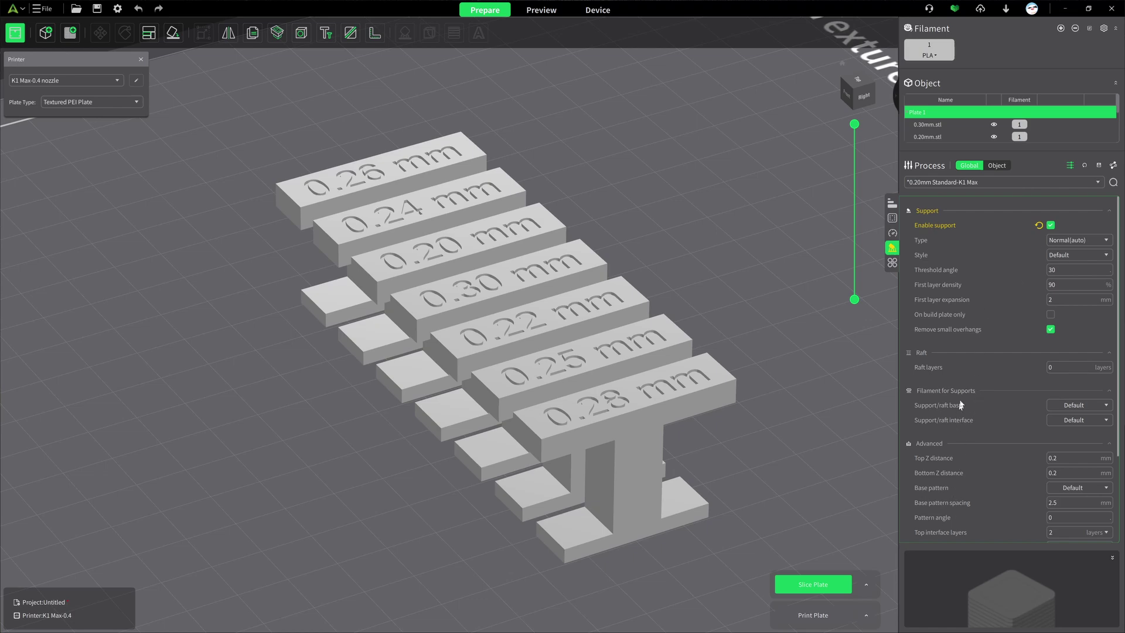
mouse_move(934, 458)
left_click(703, 386)
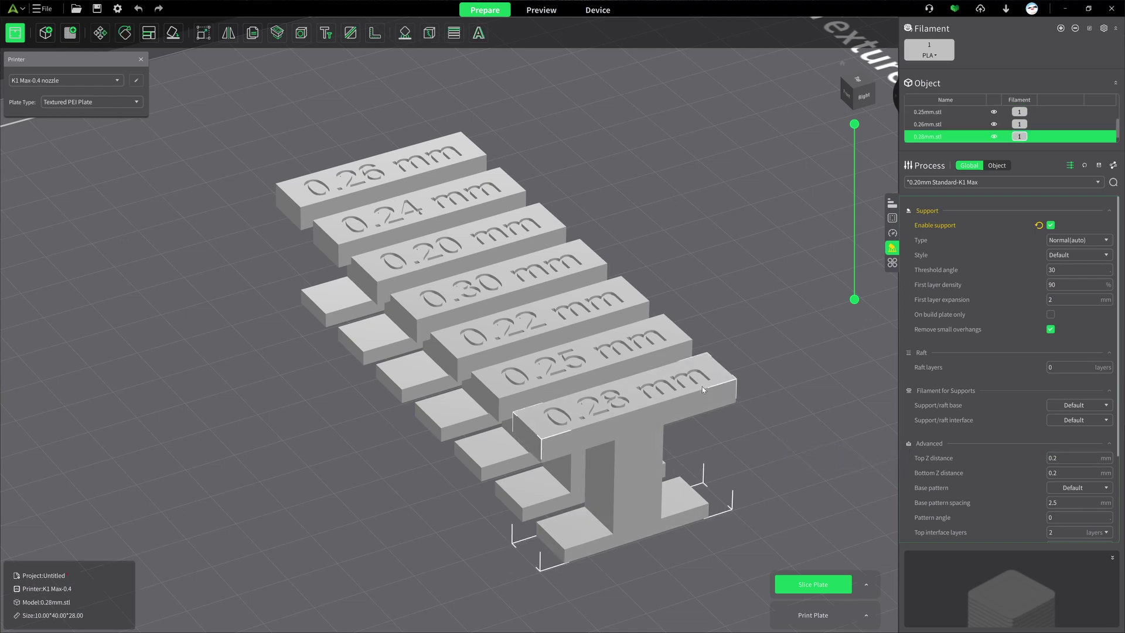
left_click(997, 165)
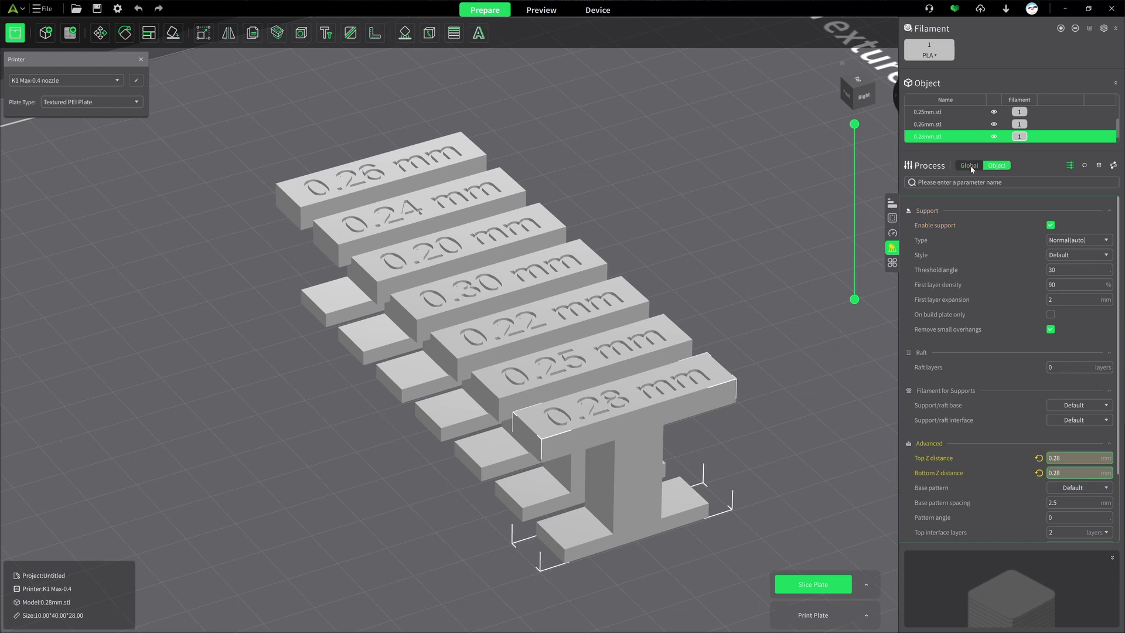
Step: Slice the plate and trim the preview to the support interface layers around layer 591
left_click(655, 125)
scroll(683, 248, "down", 2)
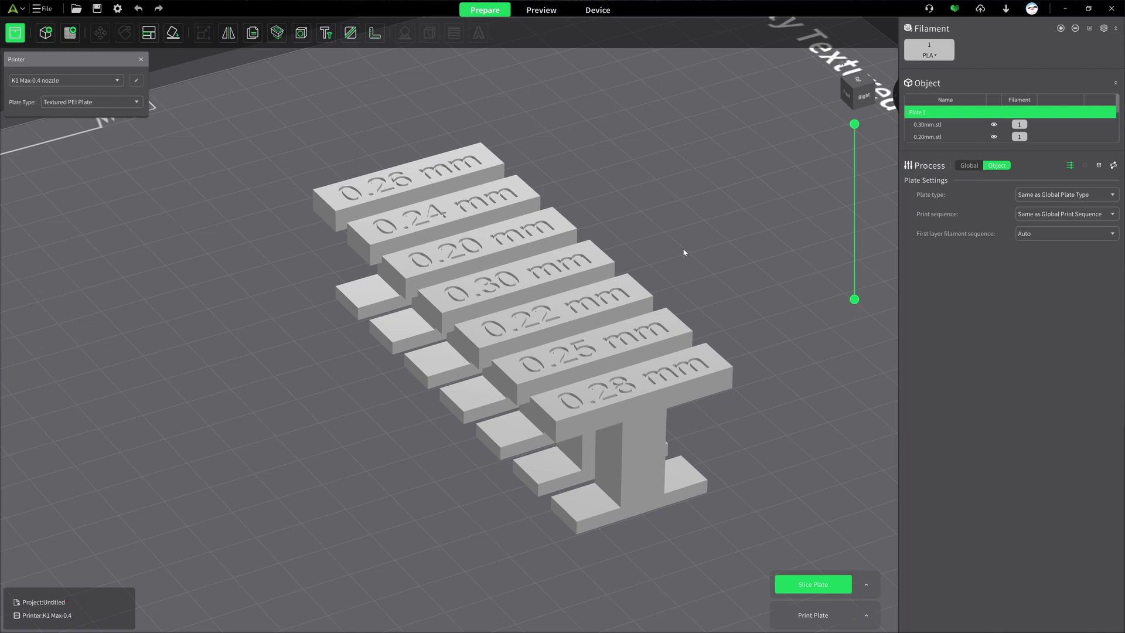
left_click(813, 584)
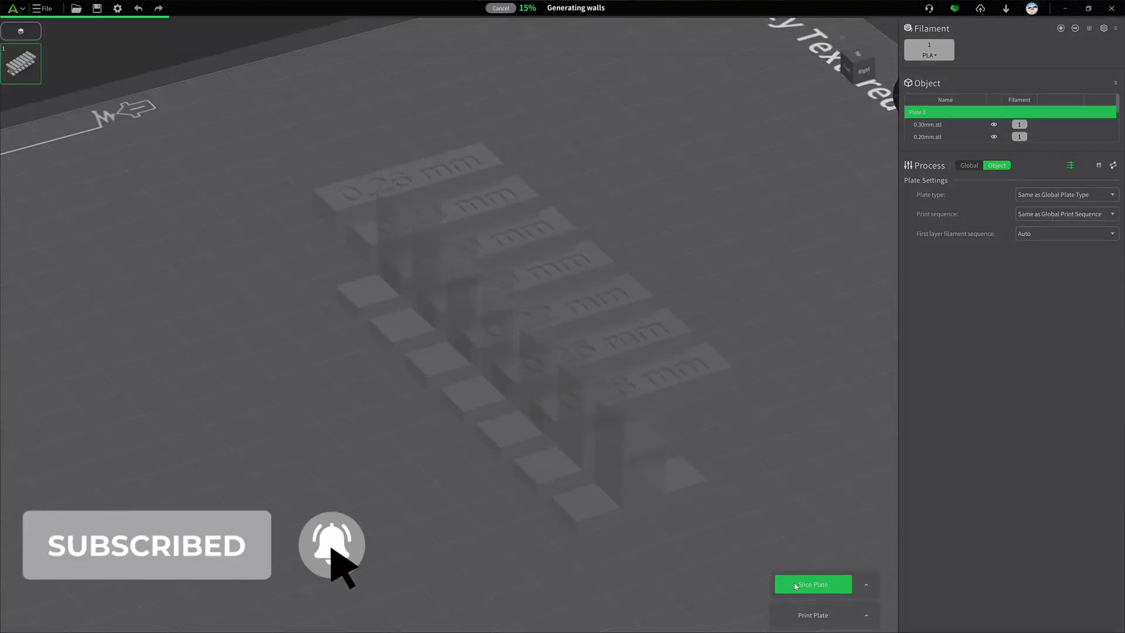
scroll(592, 471, "up", 3)
scroll(578, 458, "up", 3)
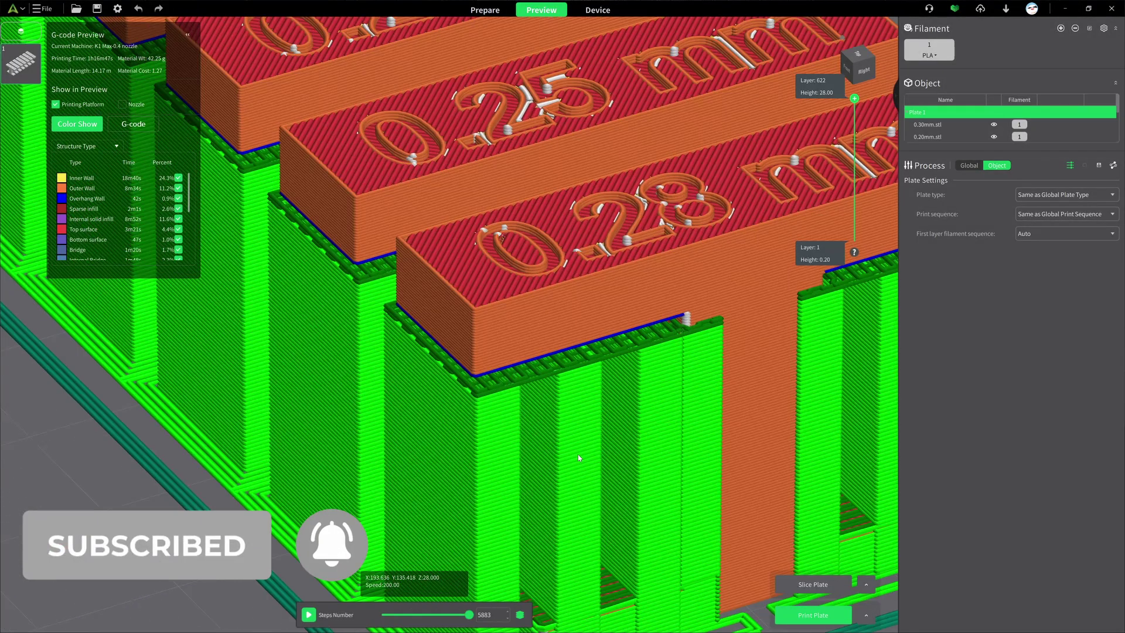
scroll(578, 455, "up", 2)
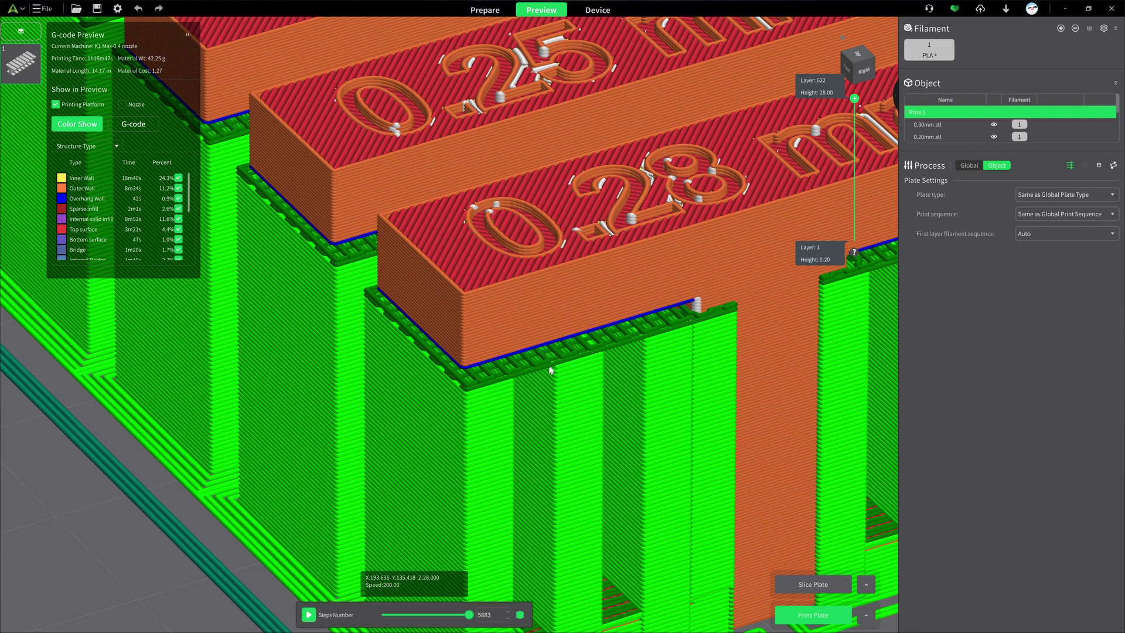
scroll(546, 363, "down", 3)
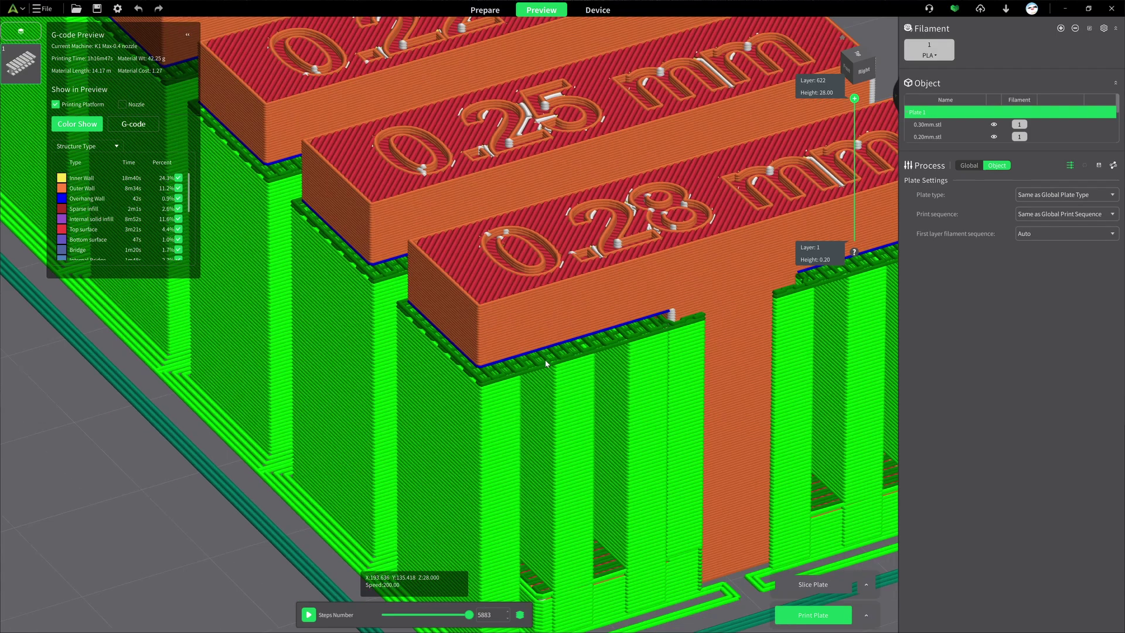
scroll(546, 364, "down", 2)
scroll(547, 364, "up", 3)
scroll(546, 363, "up", 3)
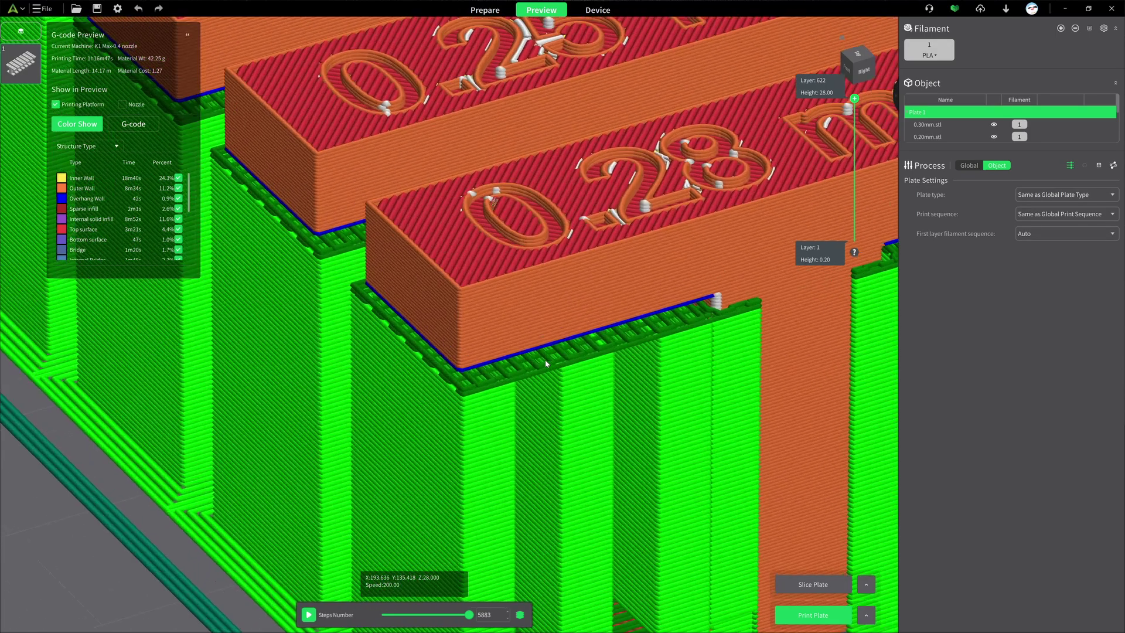
scroll(546, 363, "down", 3)
scroll(546, 363, "up", 1)
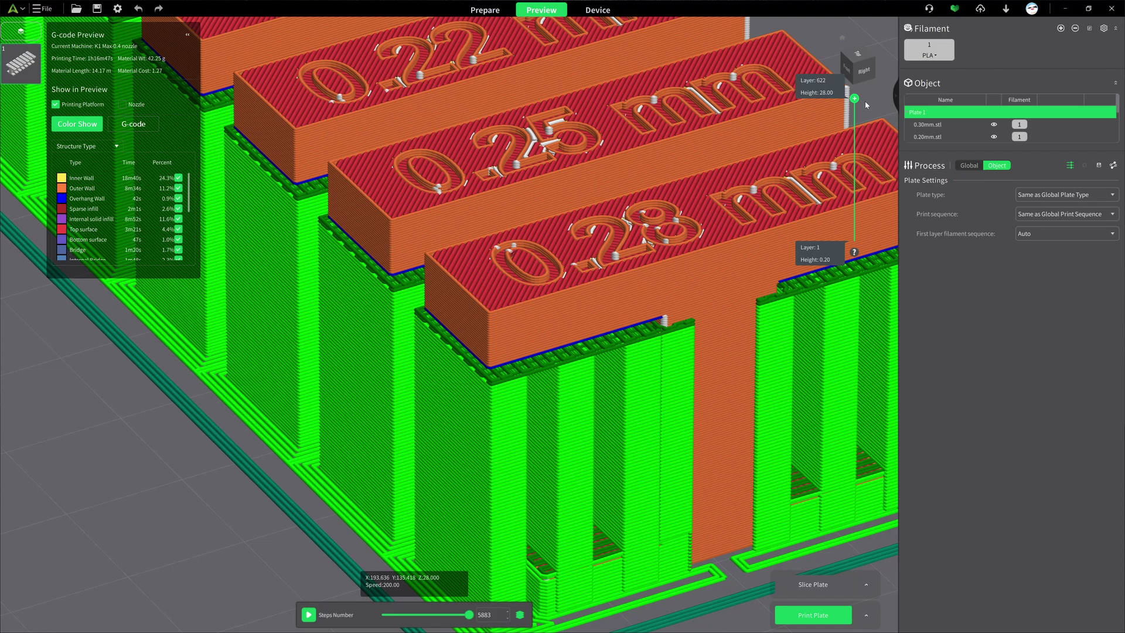
left_click_drag(855, 103, 855, 108)
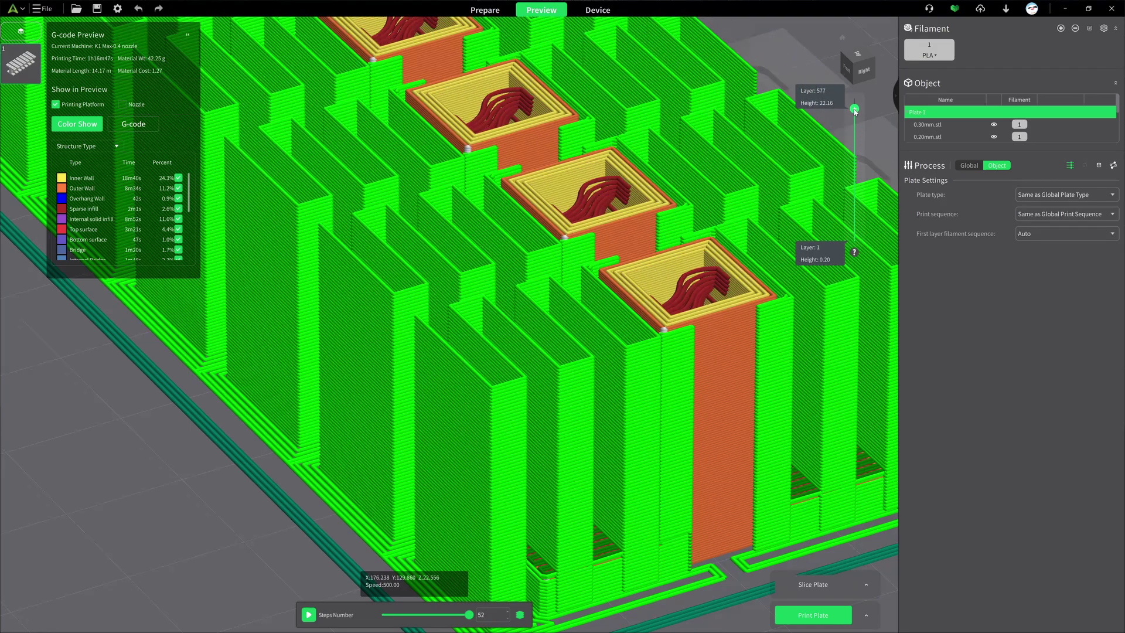
scroll(854, 106, "up", 2)
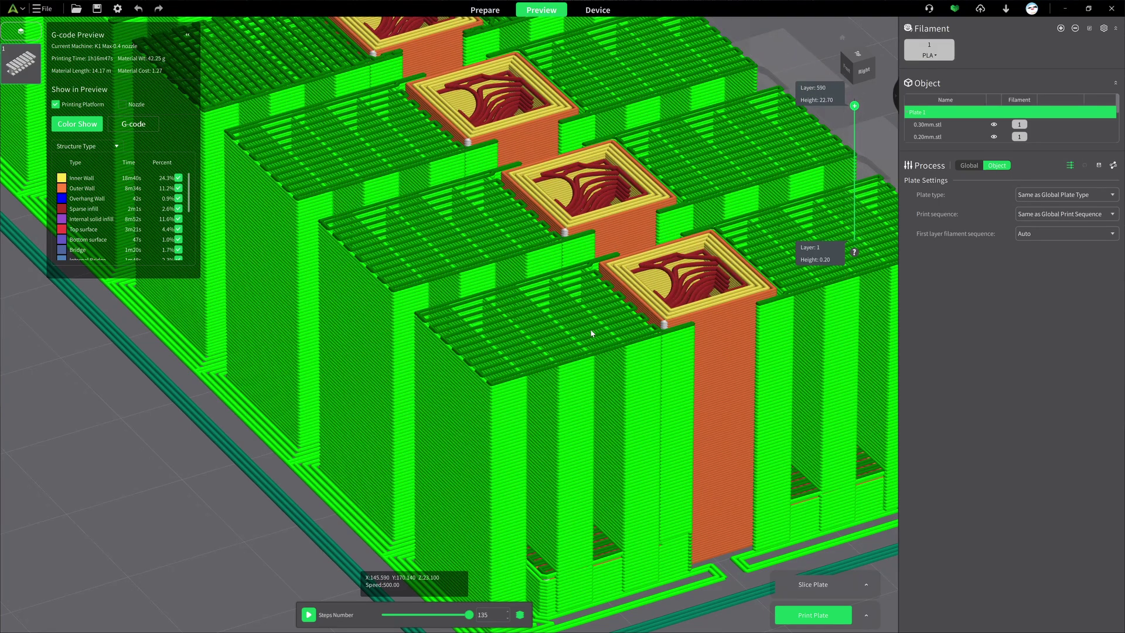
scroll(590, 330, "up", 3)
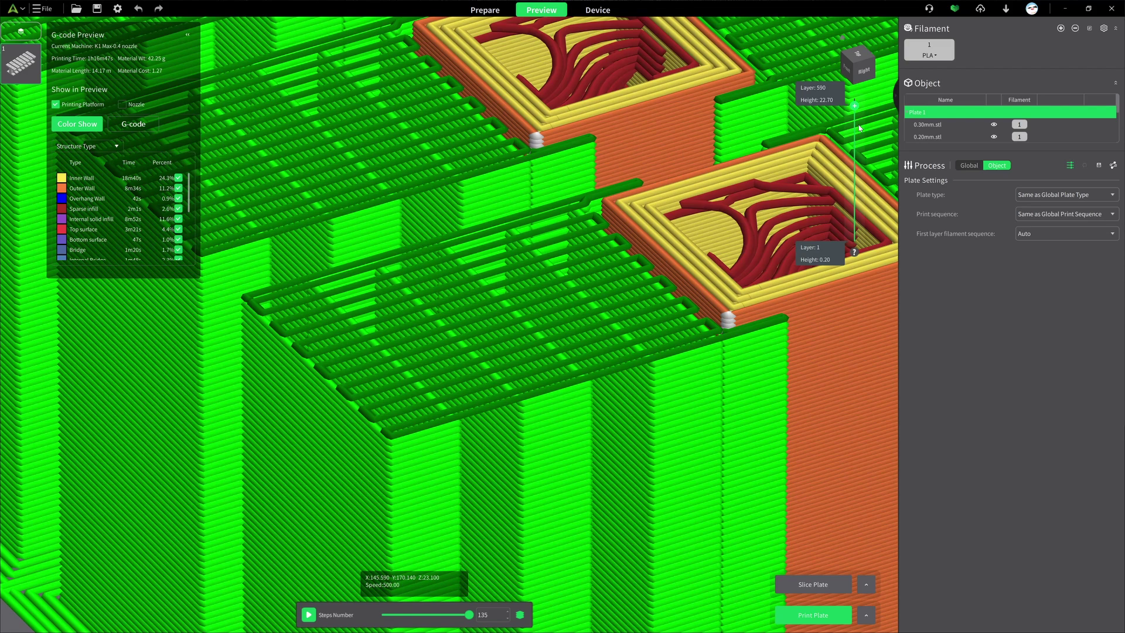
scroll(855, 106, "up", 1)
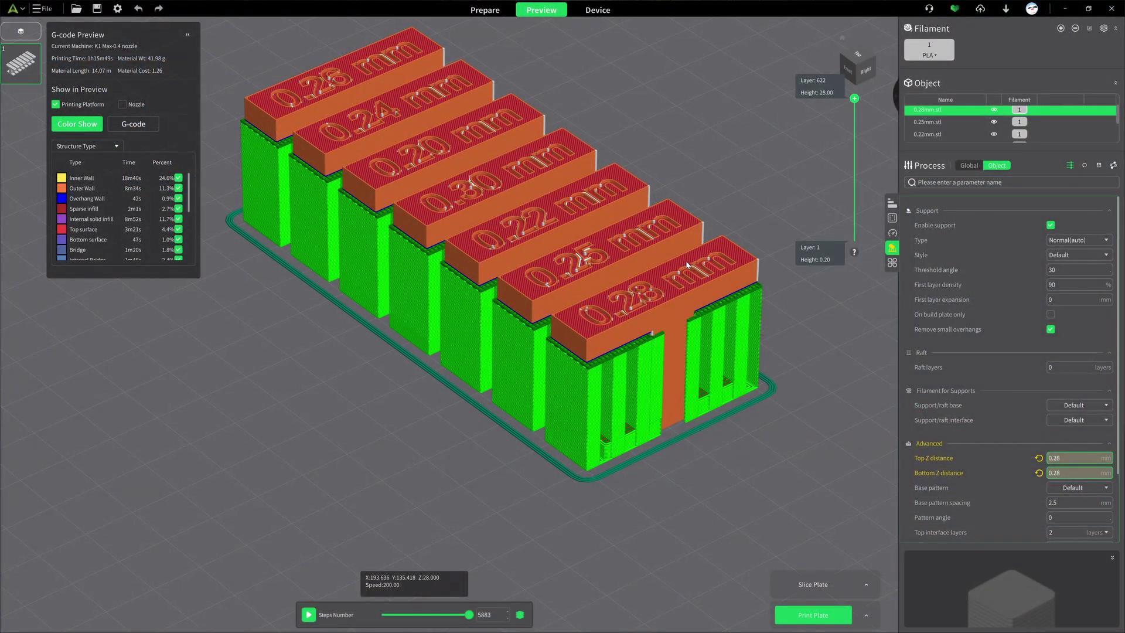
scroll(767, 284, "up", 2)
scroll(761, 285, "up", 3)
scroll(755, 284, "up", 3)
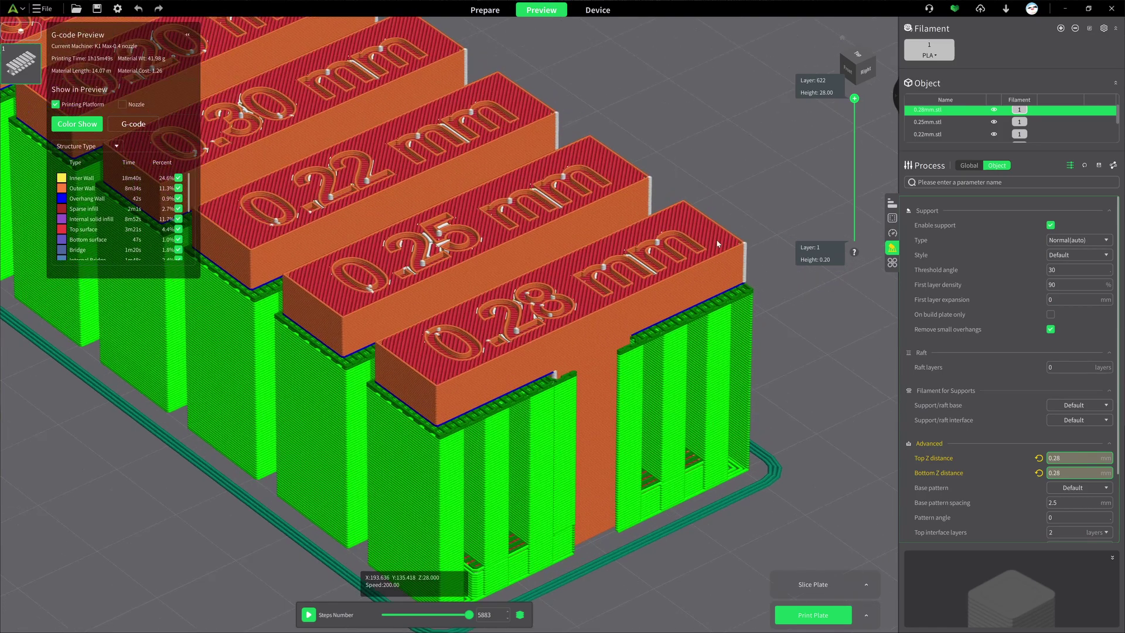
scroll(743, 280, "up", 3)
scroll(737, 280, "up", 2)
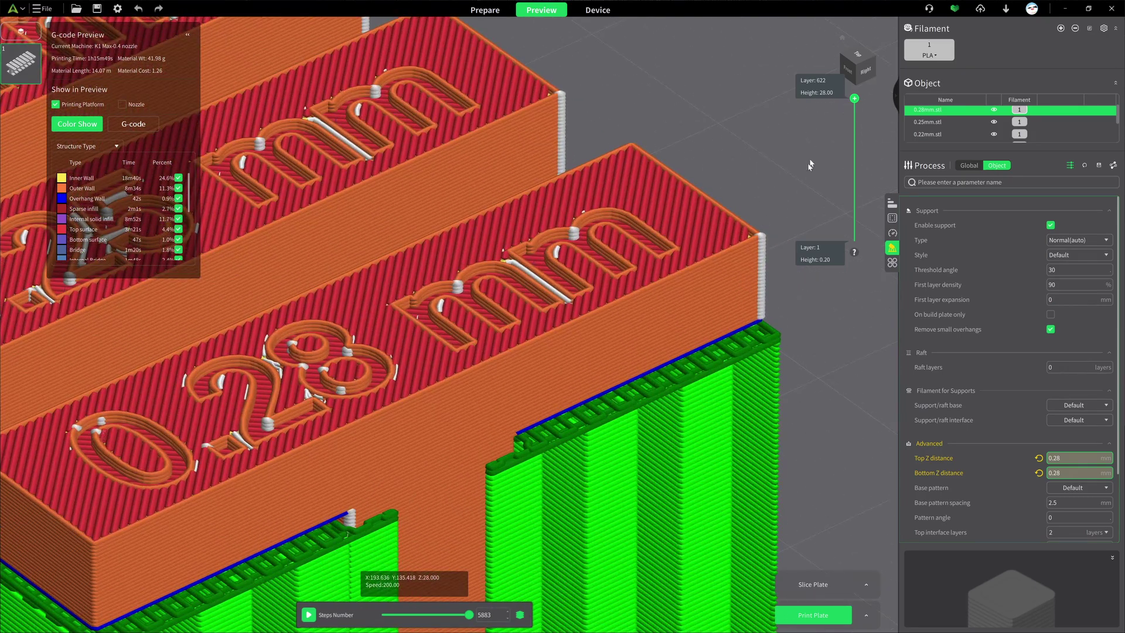
scroll(856, 101, "down", 2)
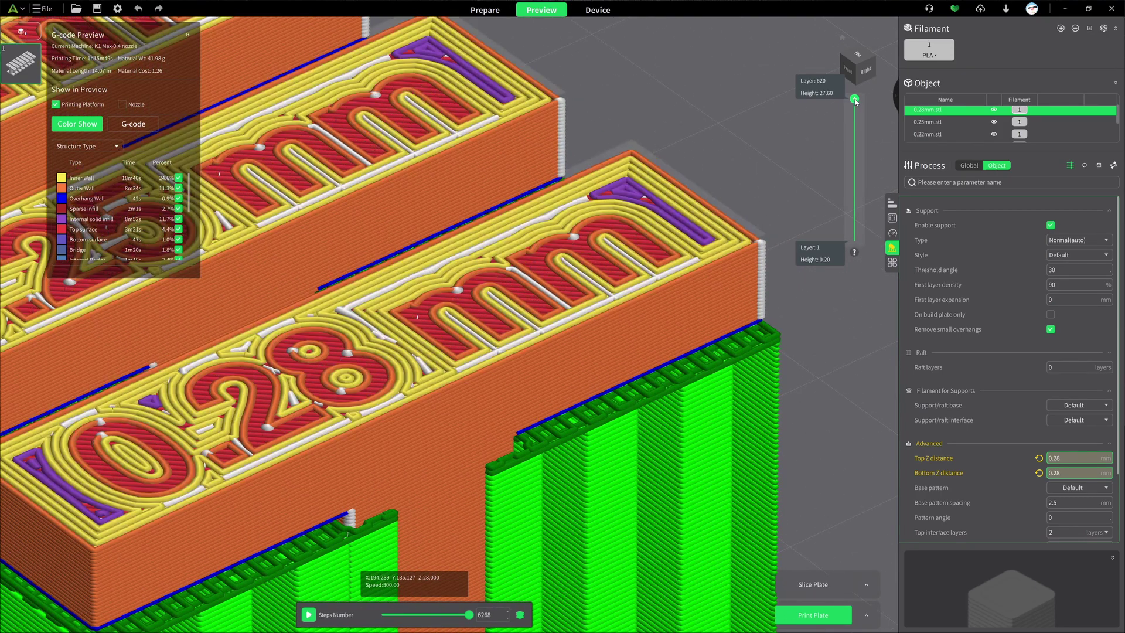
Step: Cut the preview to layer 598 (23.20 mm) and orbit to a side-on view of the towers
left_click_drag(856, 101, 855, 105)
scroll(854, 105, "down", 4)
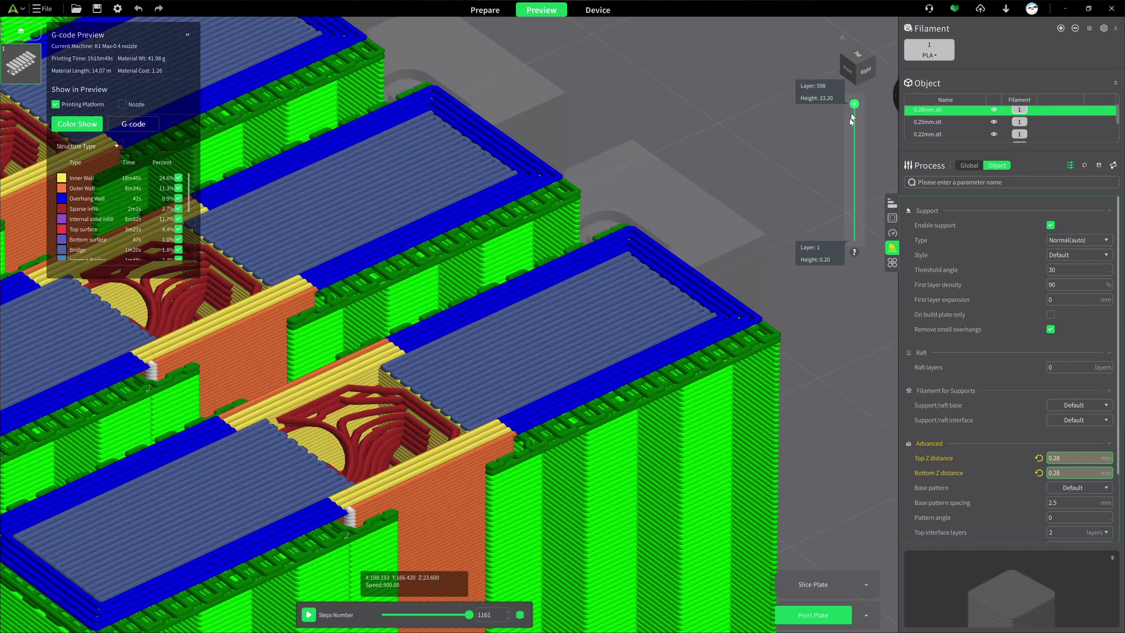
scroll(836, 413, "up", 2)
scroll(836, 412, "up", 2)
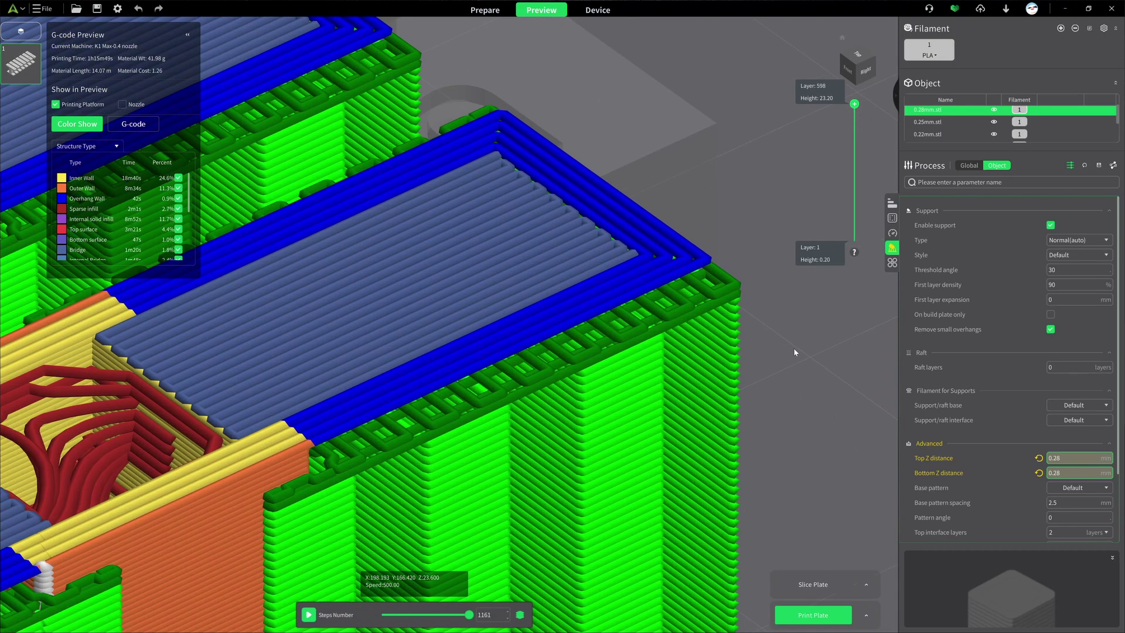
scroll(768, 414, "down", 3)
scroll(703, 475, "down", 1)
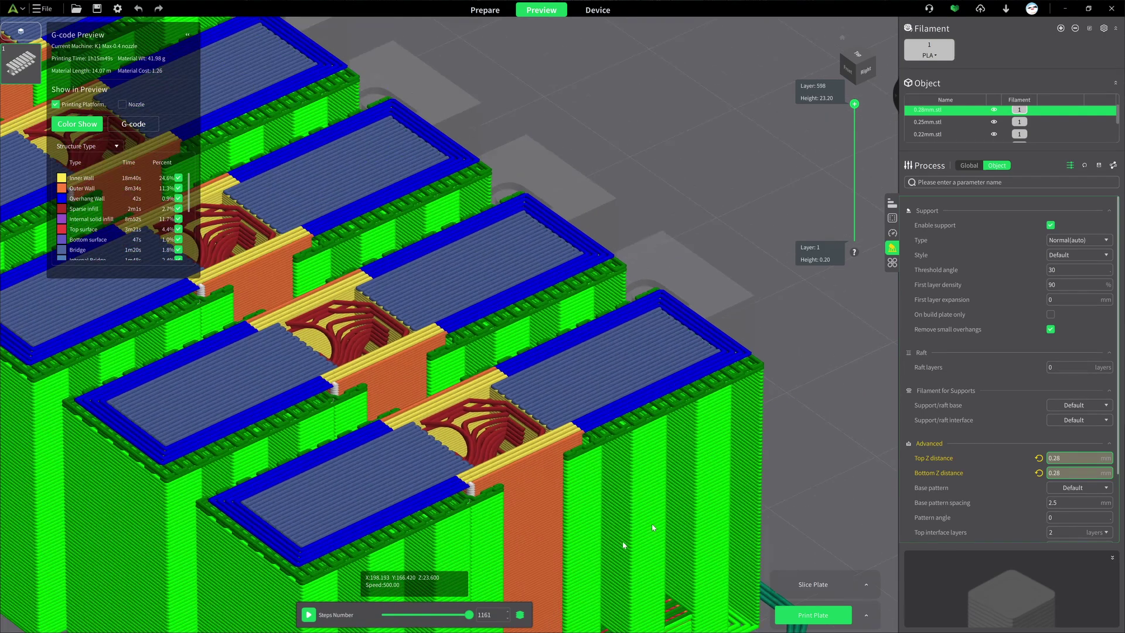
left_click_drag(541, 561, 625, 322)
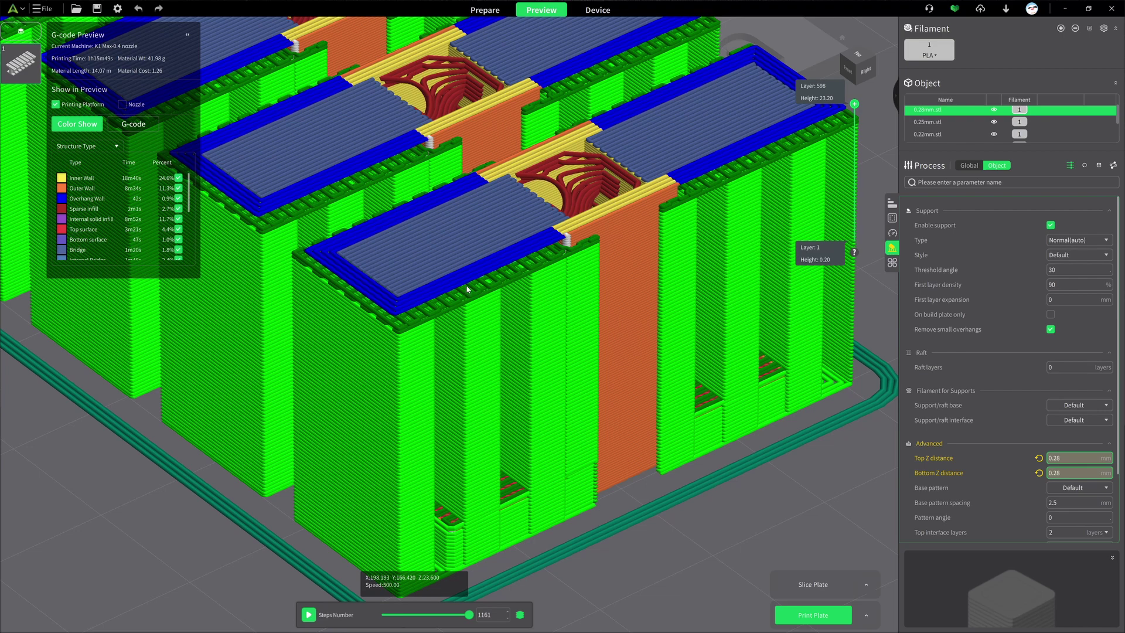
scroll(412, 297, "up", 3)
scroll(418, 304, "up", 2)
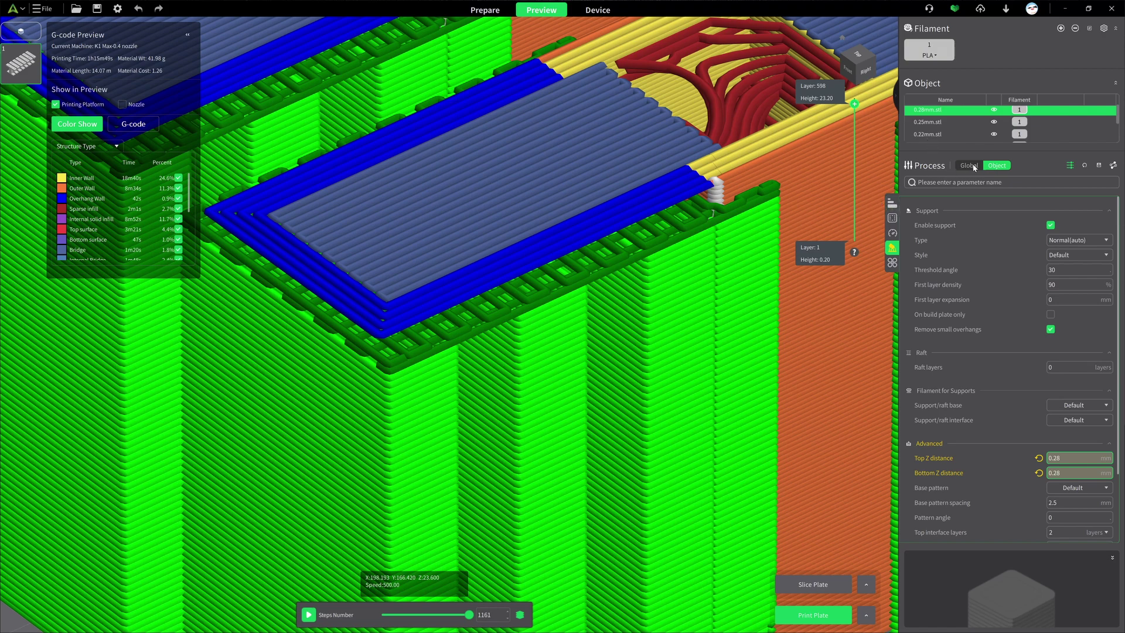
Step: Switch the Process panel to Global settings and open the Quality category
left_click(970, 166)
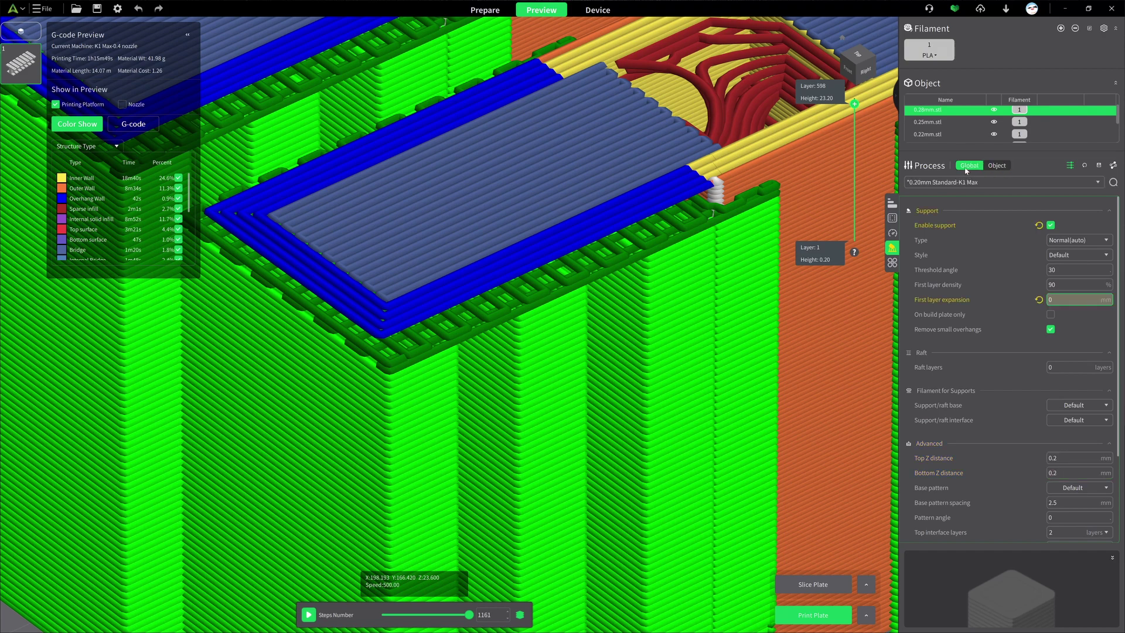
left_click(893, 205)
scroll(946, 373, "down", 3)
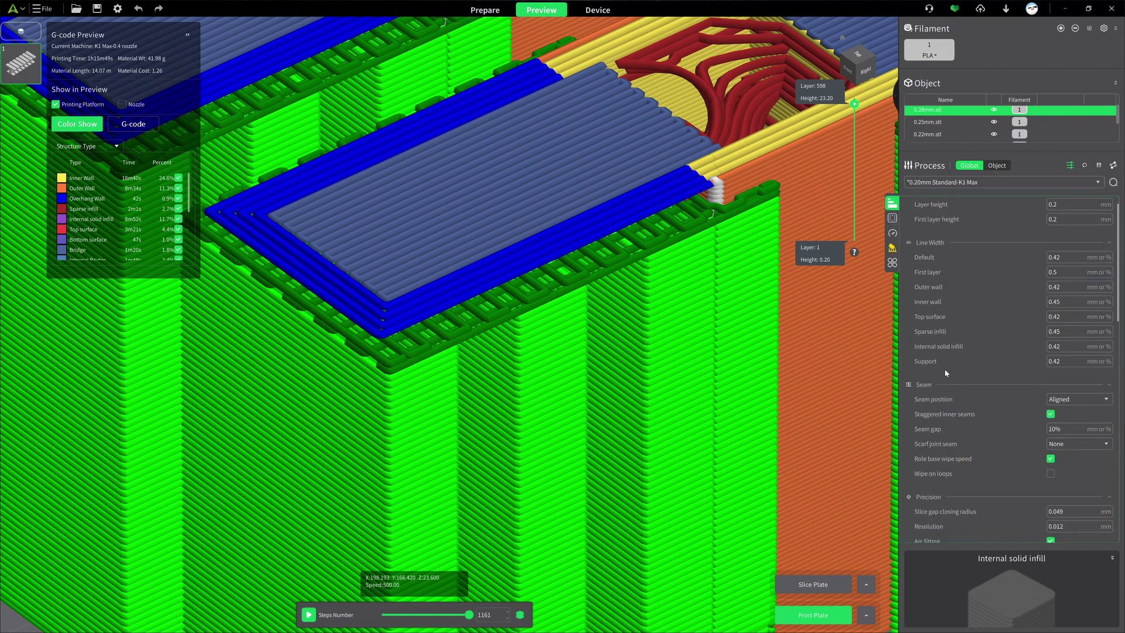
scroll(946, 373, "down", 3)
scroll(946, 373, "down", 3)
scroll(946, 373, "down", 3)
scroll(946, 373, "down", 2)
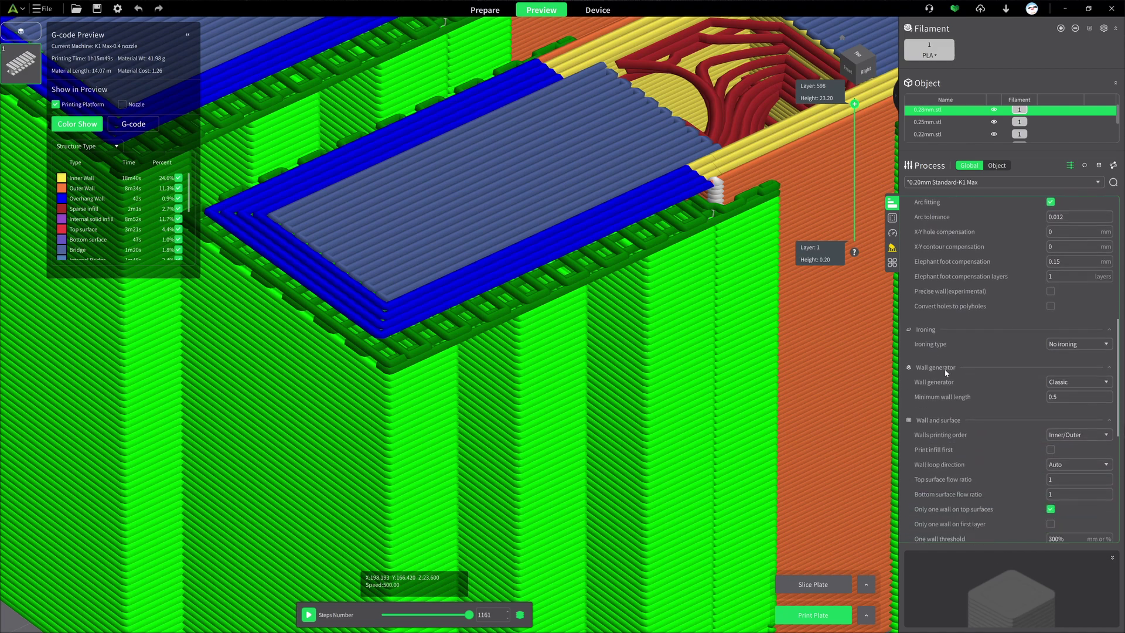
scroll(947, 374, "down", 2)
scroll(946, 373, "up", 2)
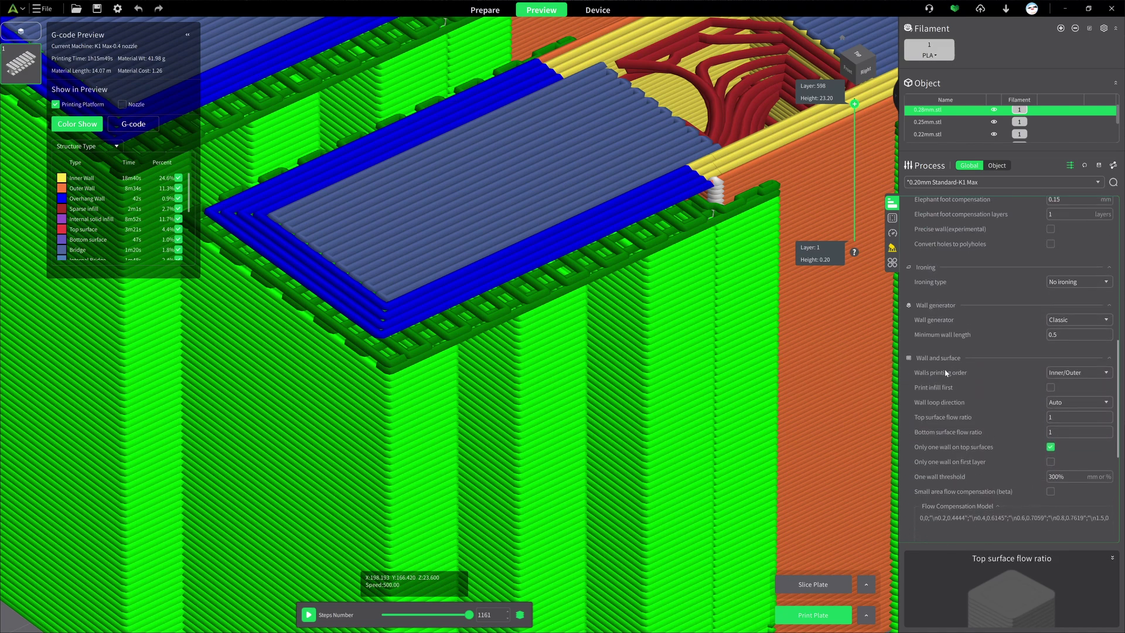
scroll(946, 373, "up", 1)
scroll(946, 374, "up", 1)
scroll(946, 373, "up", 1)
scroll(946, 373, "up", 2)
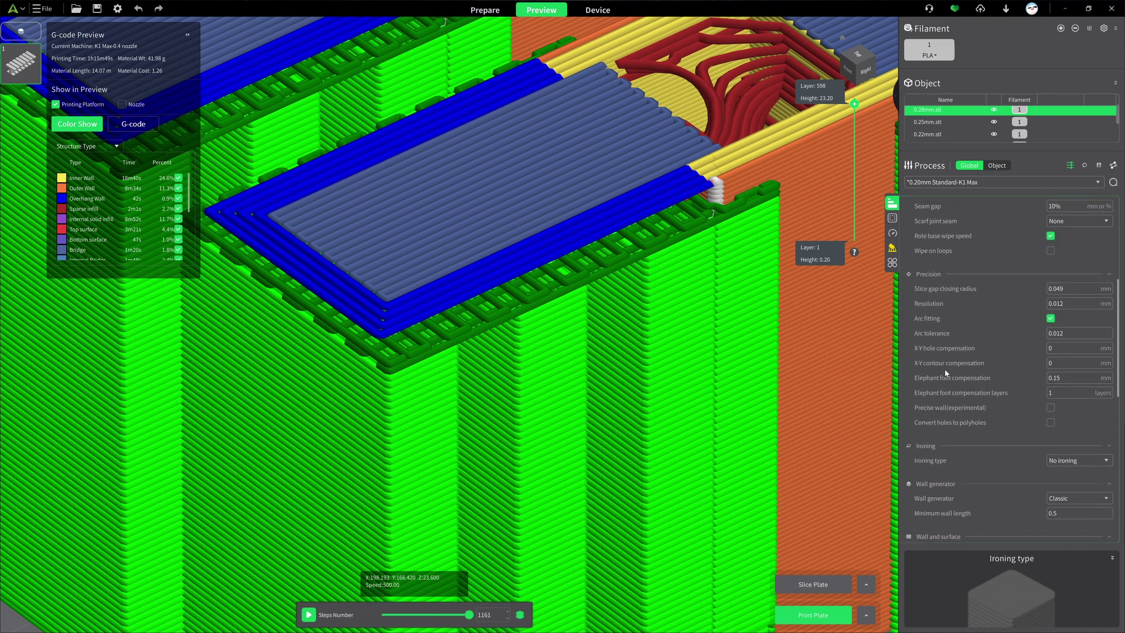
scroll(945, 373, "up", 1)
scroll(946, 373, "up", 1)
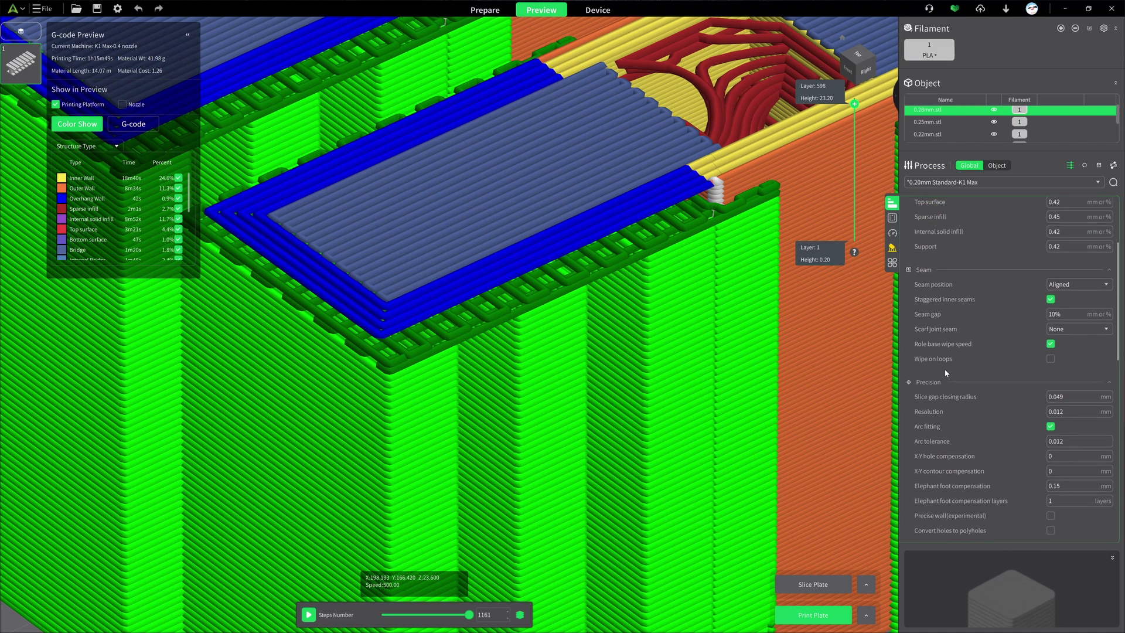
scroll(946, 373, "up", 1)
scroll(946, 373, "up", 1)
scroll(946, 373, "up", 1)
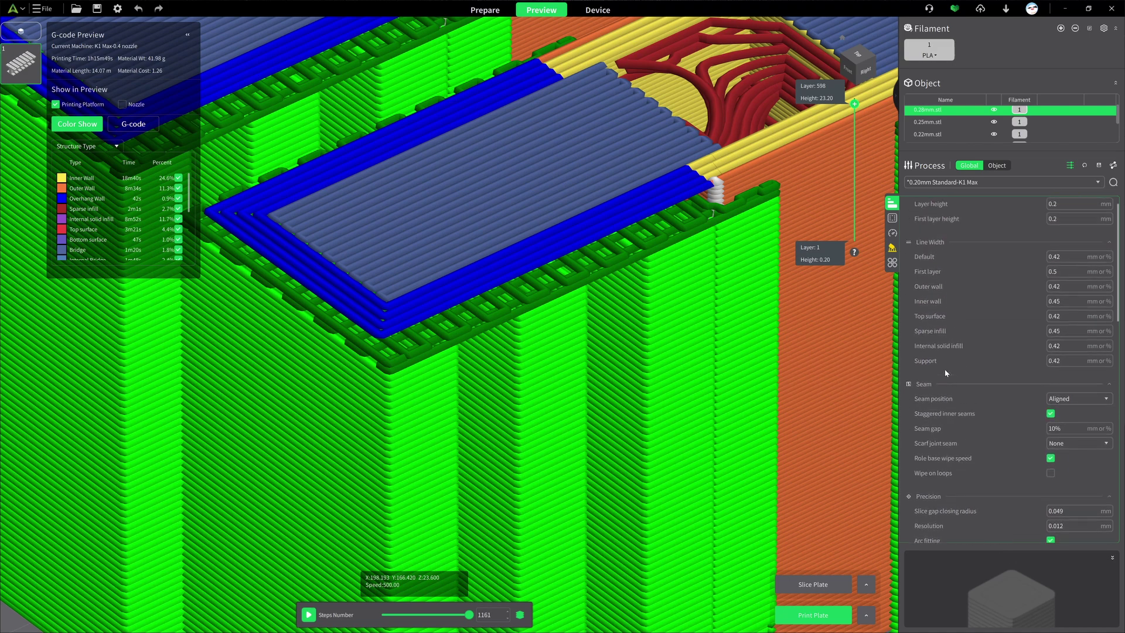
scroll(946, 373, "down", 1)
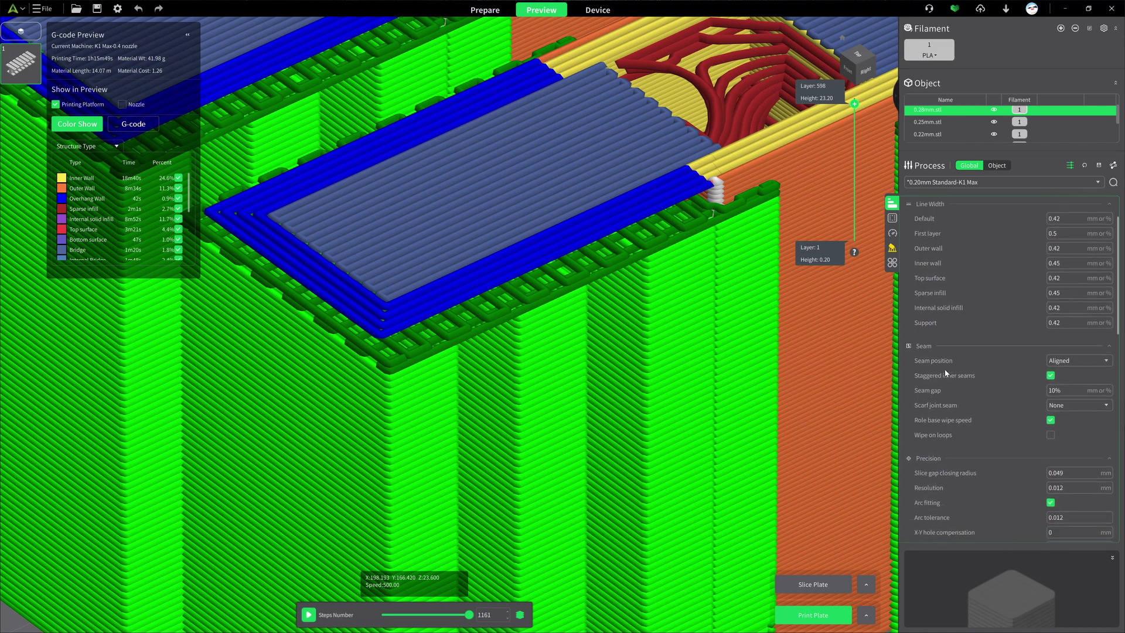
scroll(947, 373, "down", 1)
scroll(946, 373, "down", 1)
scroll(946, 373, "down", 1)
scroll(946, 373, "down", 1)
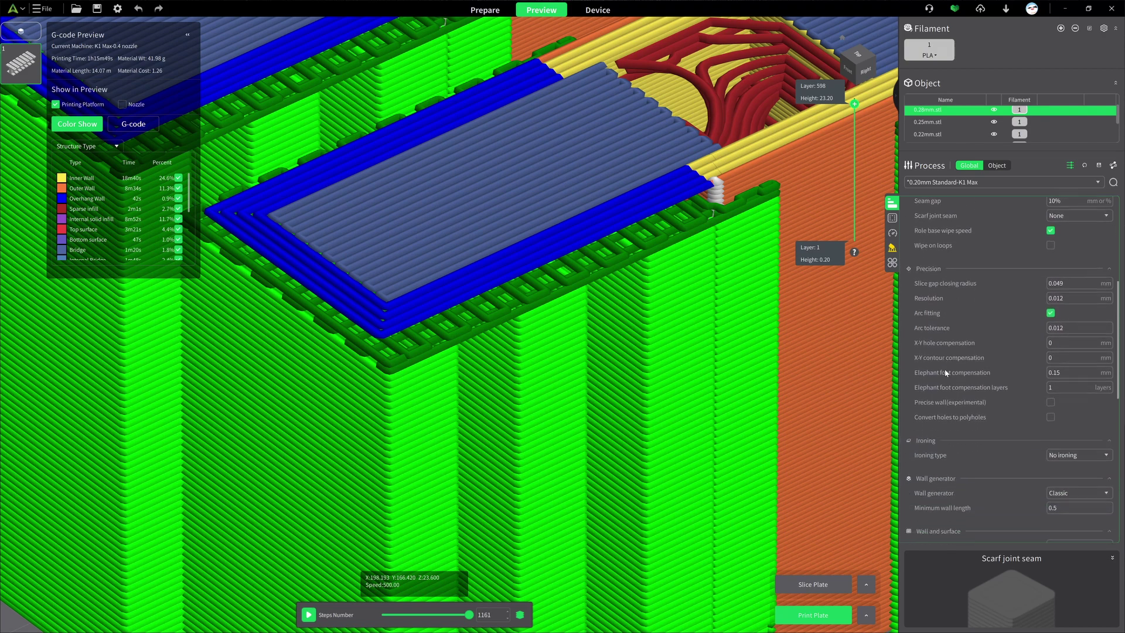
scroll(946, 372, "down", 2)
scroll(946, 372, "down", 1)
scroll(945, 373, "down", 1)
scroll(947, 373, "down", 1)
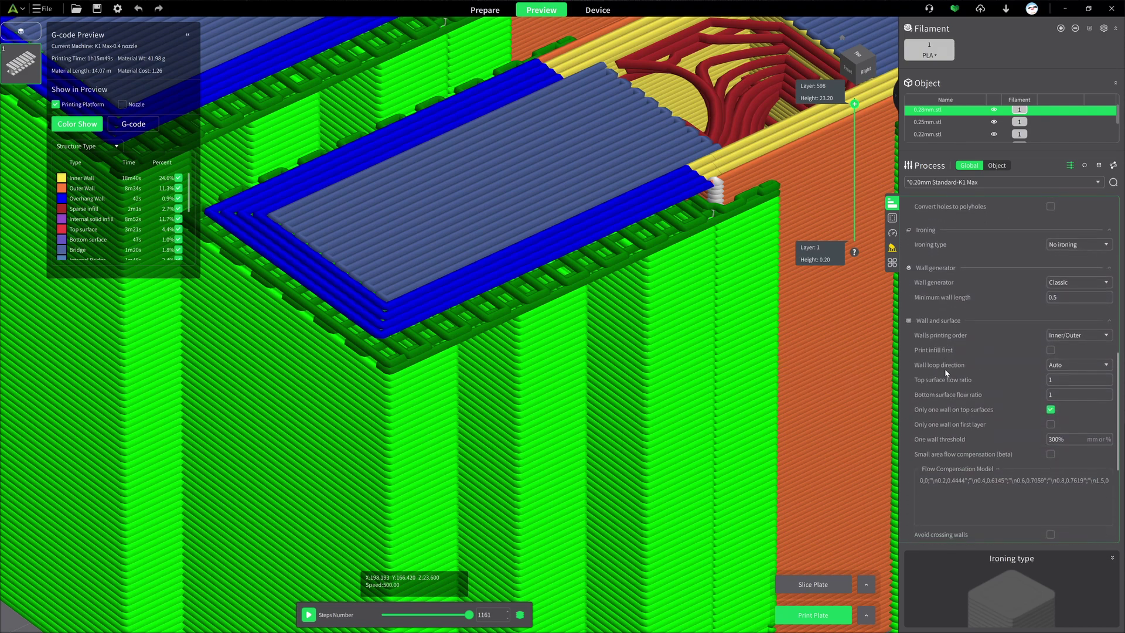
scroll(946, 373, "down", 1)
scroll(946, 373, "down", 1)
scroll(946, 373, "down", 1)
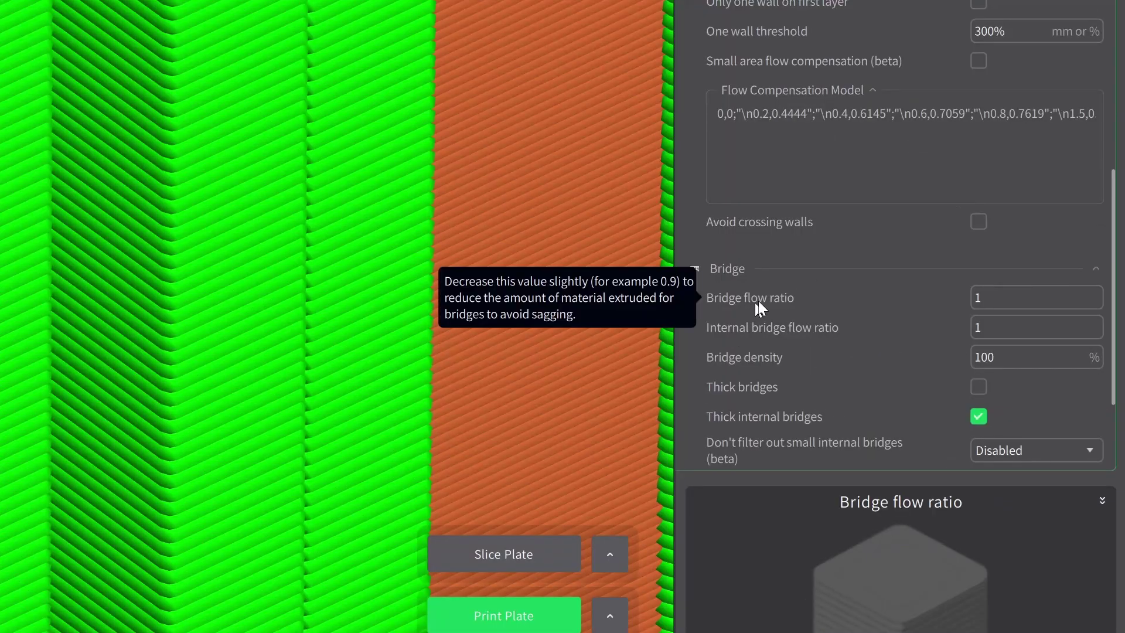
Step: Replace the Bridge flow ratio's 1 with 0.9, and set Internal bridge flow ratio to 0.9
left_click(980, 299)
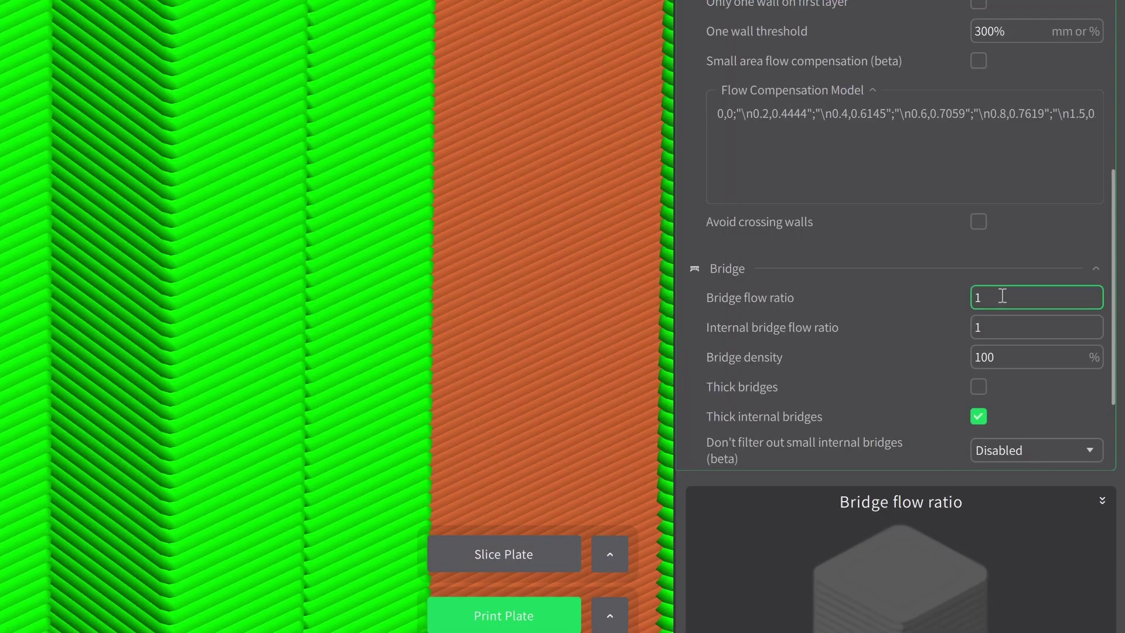
left_click_drag(1000, 294, 954, 300)
left_click(1006, 295)
left_click_drag(1012, 296, 958, 296)
type("0.")
type("9")
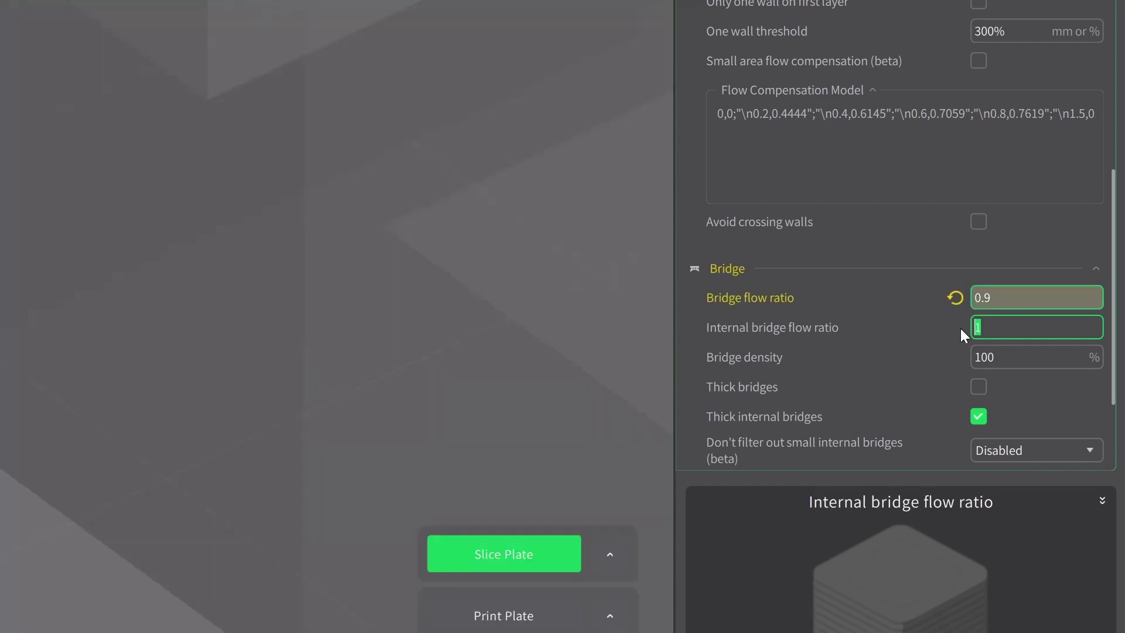
key("Tab")
left_click(1038, 358)
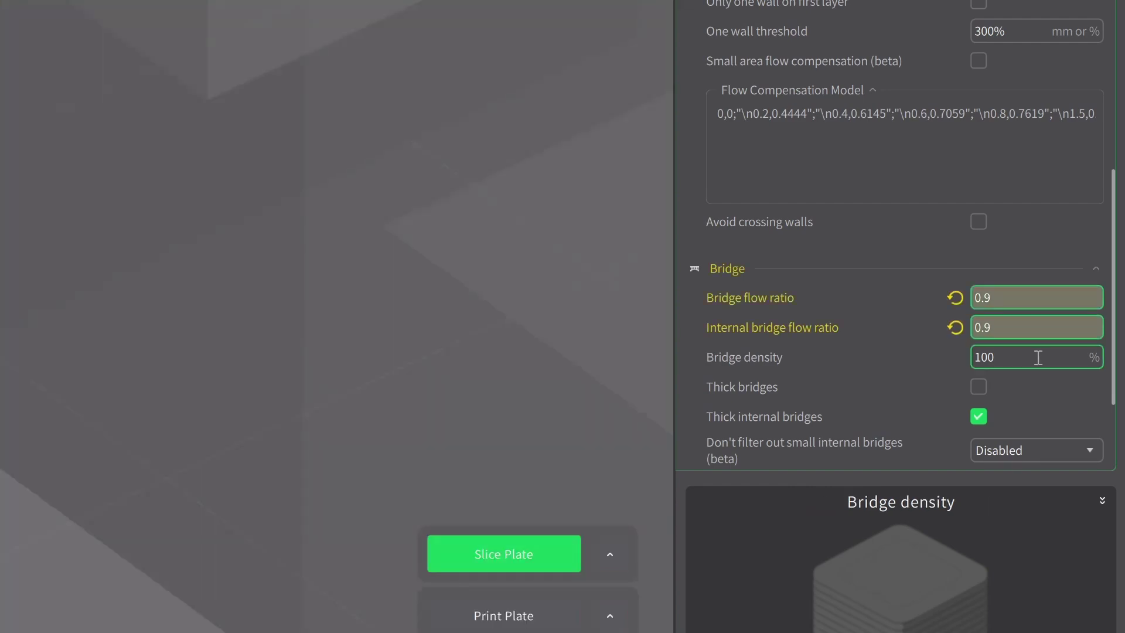
mouse_move(744, 357)
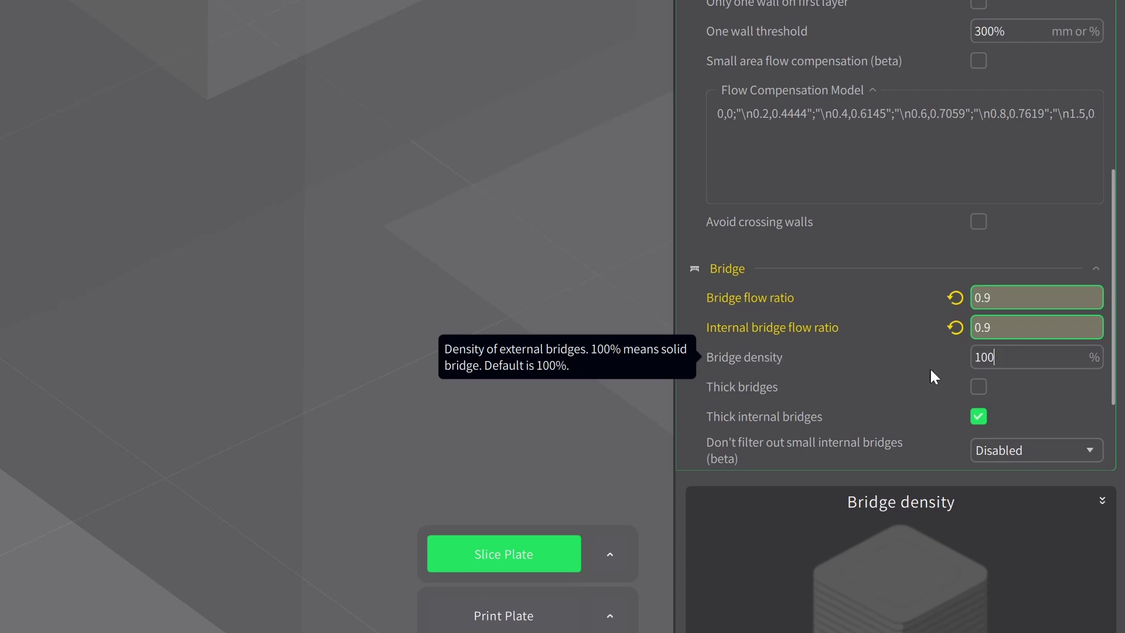
scroll(1013, 377, "down", 2)
scroll(1013, 377, "down", 1)
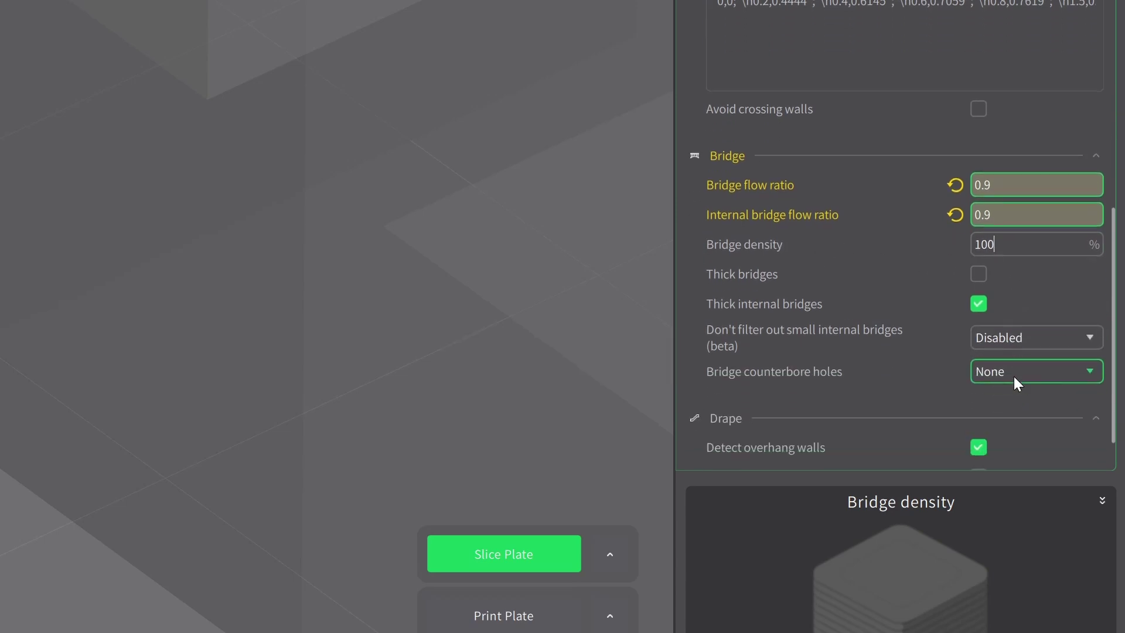
scroll(1014, 376, "down", 2)
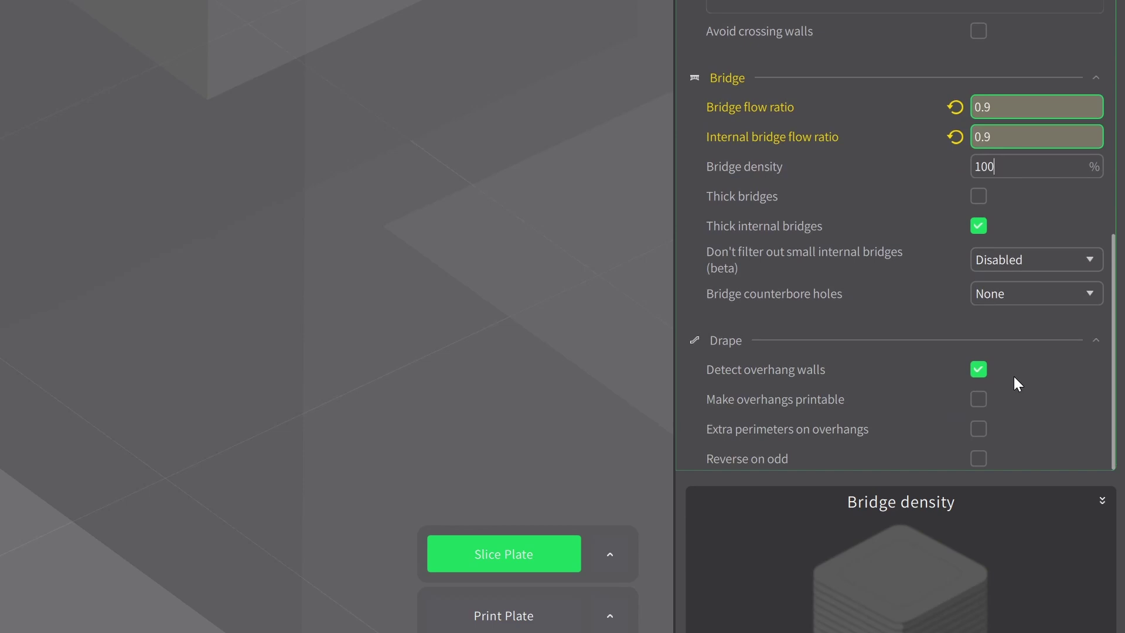
scroll(1013, 376, "up", 1)
scroll(1013, 377, "up", 3)
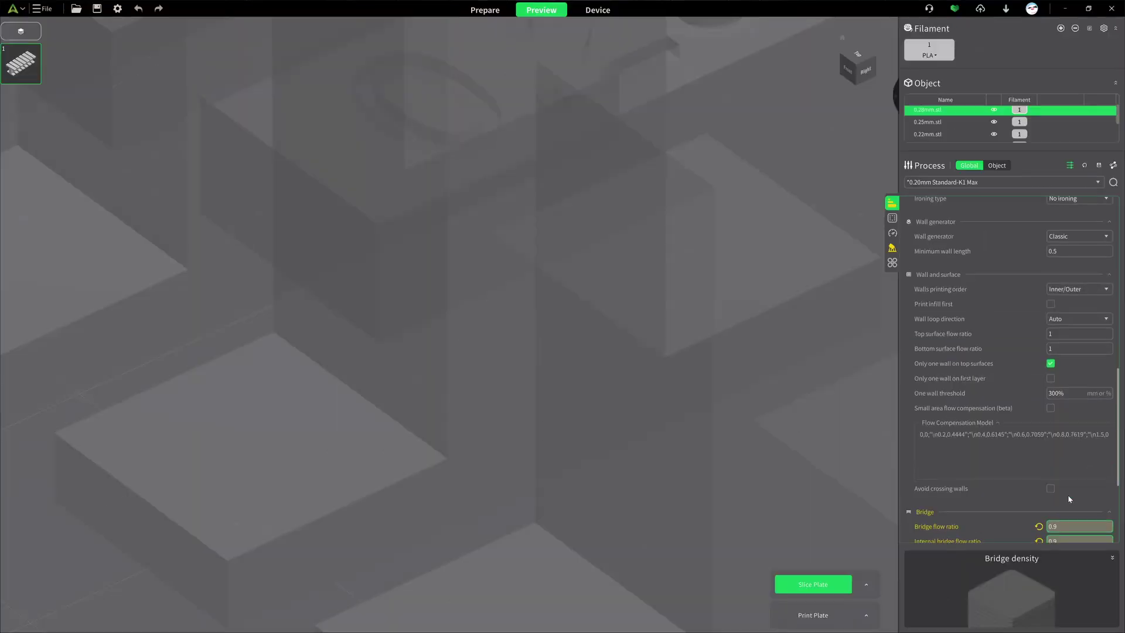
Step: Show the Strength category's advanced infill options and re-slice the plate with the reduced bridge flow
left_click(894, 219)
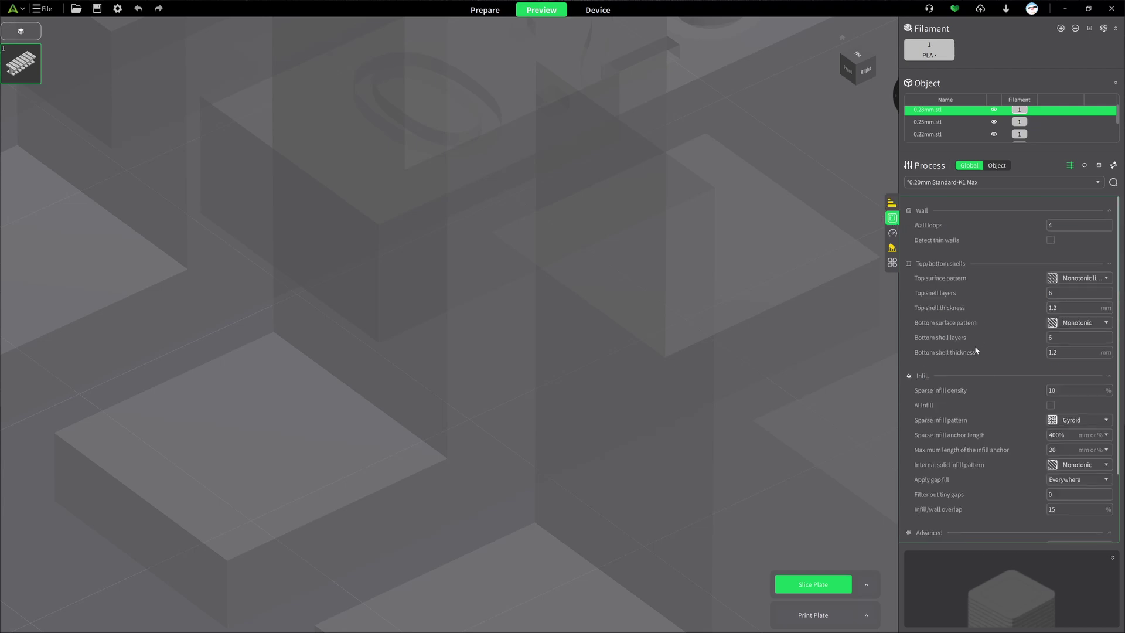
scroll(975, 348, "down", 3)
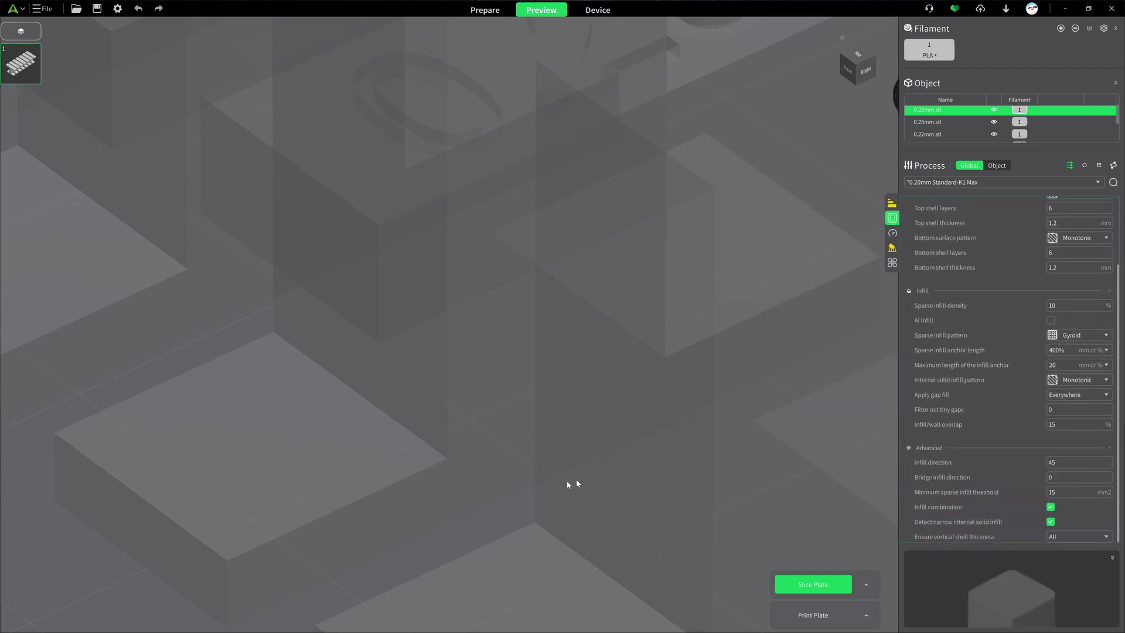
left_click(805, 587)
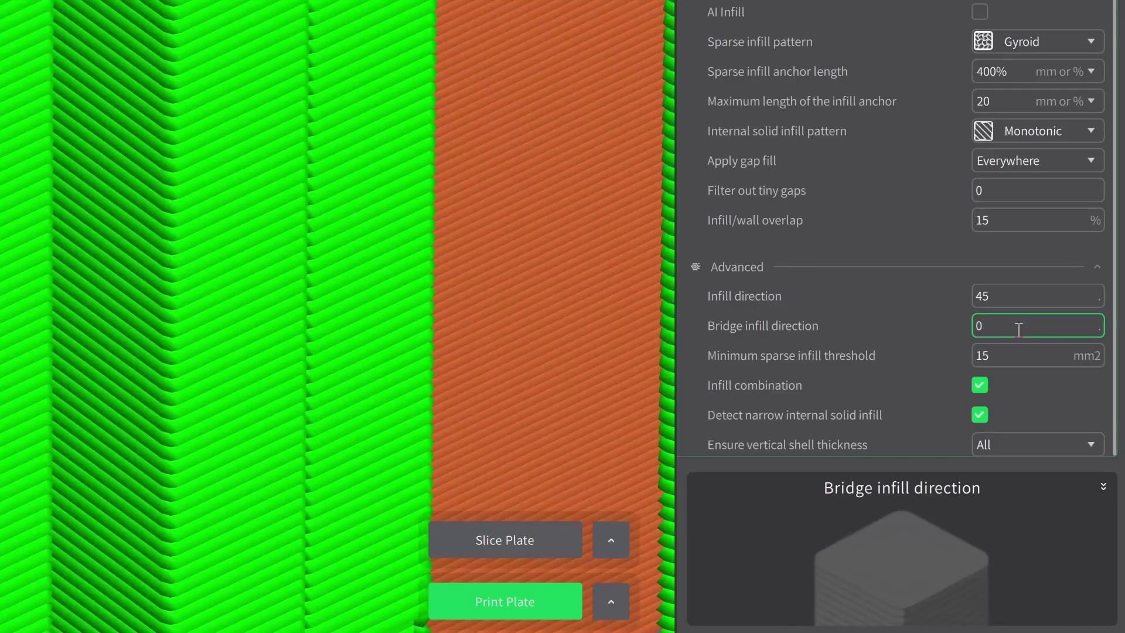
Step: Set bridge infill direction to 45° and slice the plate
left_click_drag(1069, 478, 1029, 478)
type("4")
type("5")
key("Return")
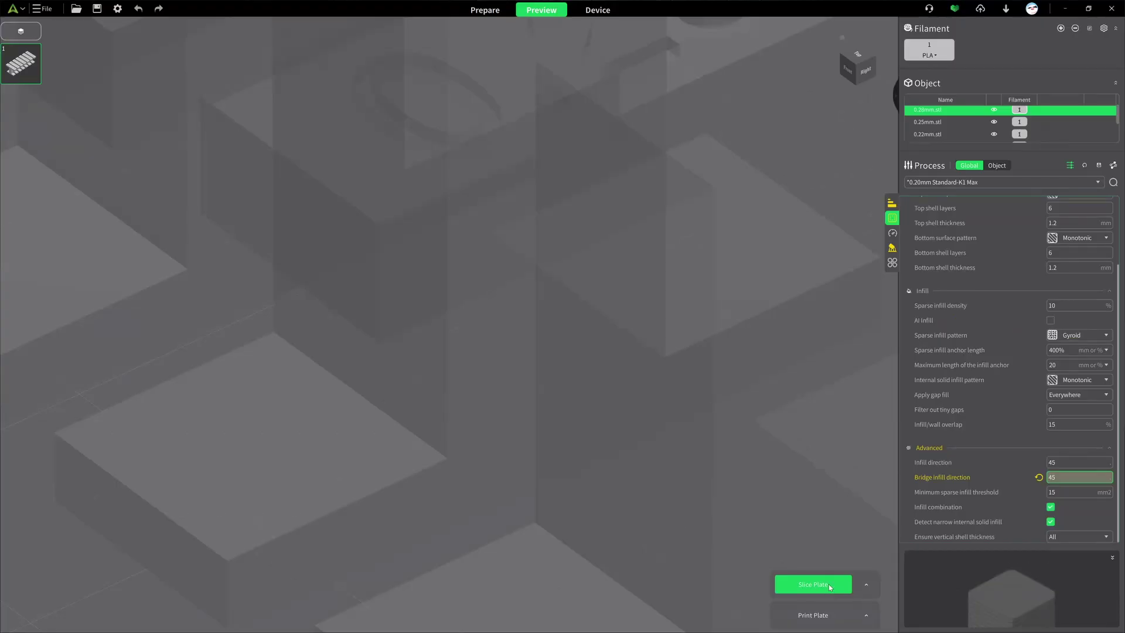
left_click(829, 585)
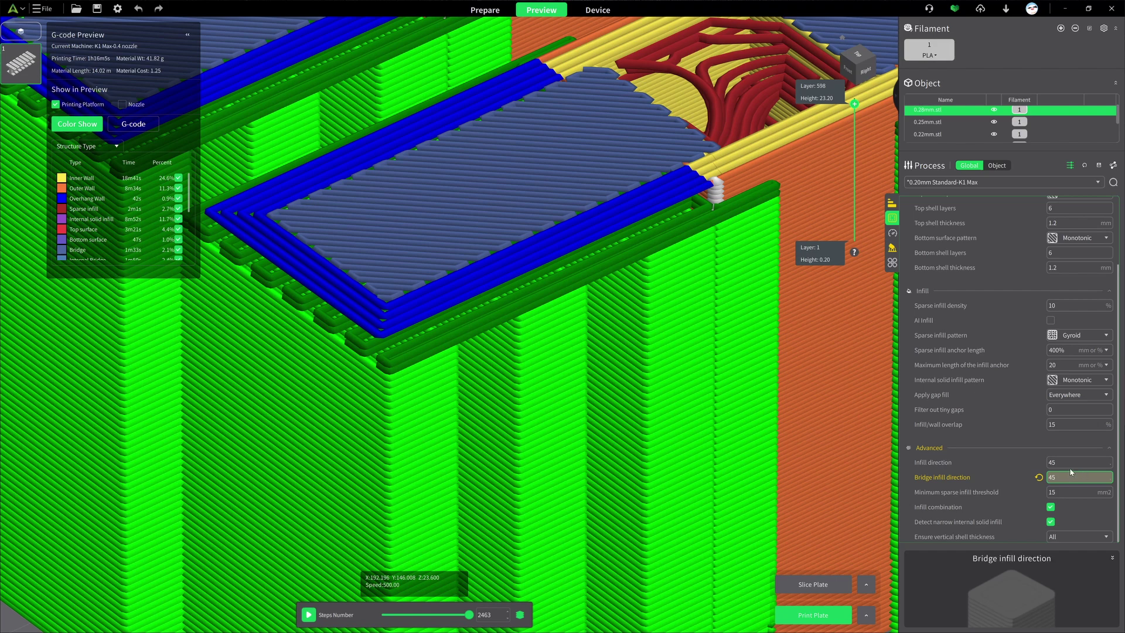
Step: Try a 90° bridge infill direction and re-slice, then restore 45° and re-slice
double_click(1050, 477)
type("90")
key("Return")
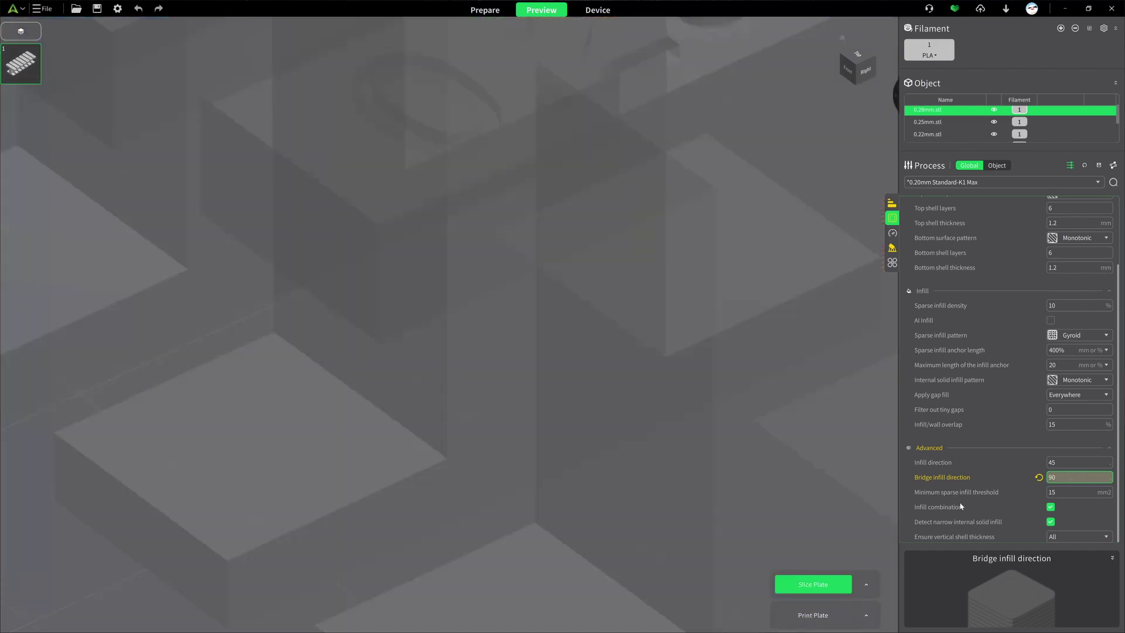
left_click(833, 587)
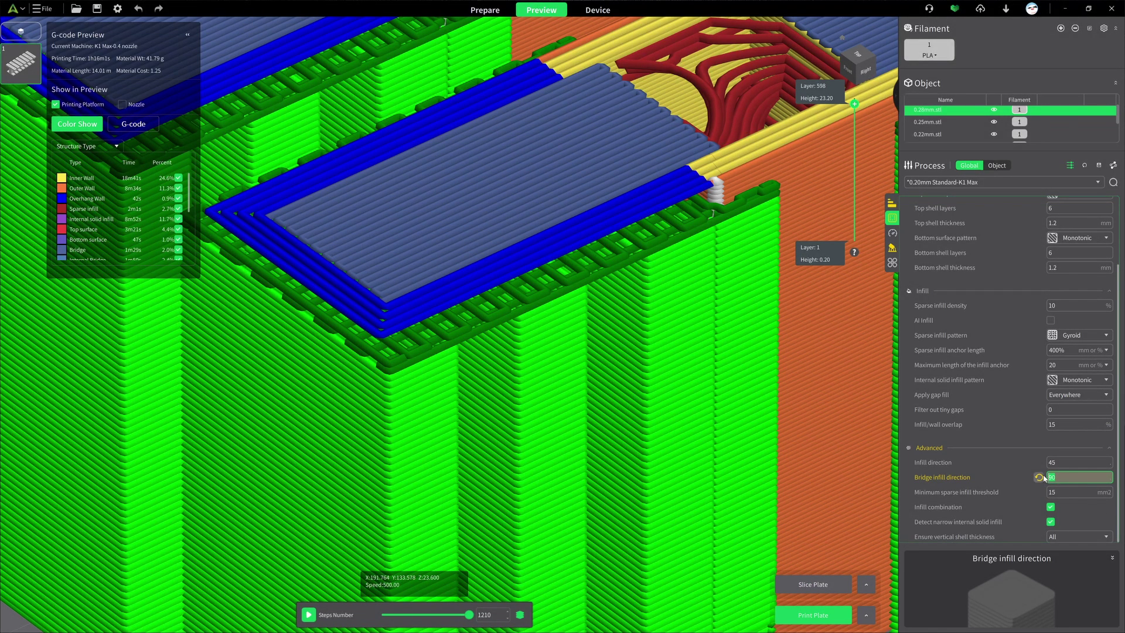
type("45")
key("Return")
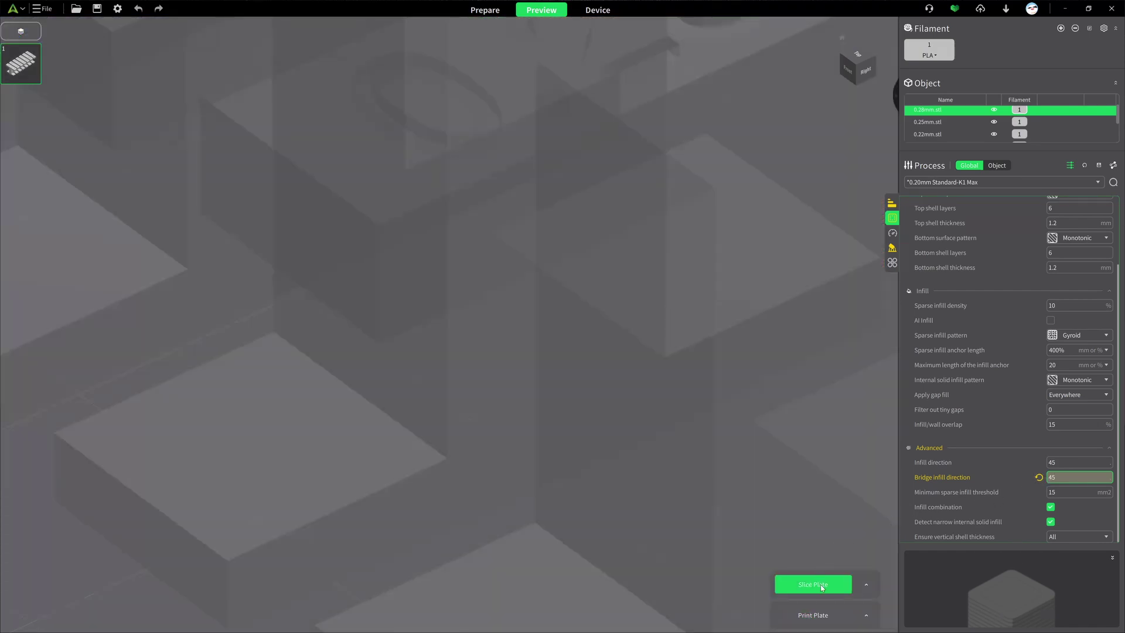
left_click(820, 585)
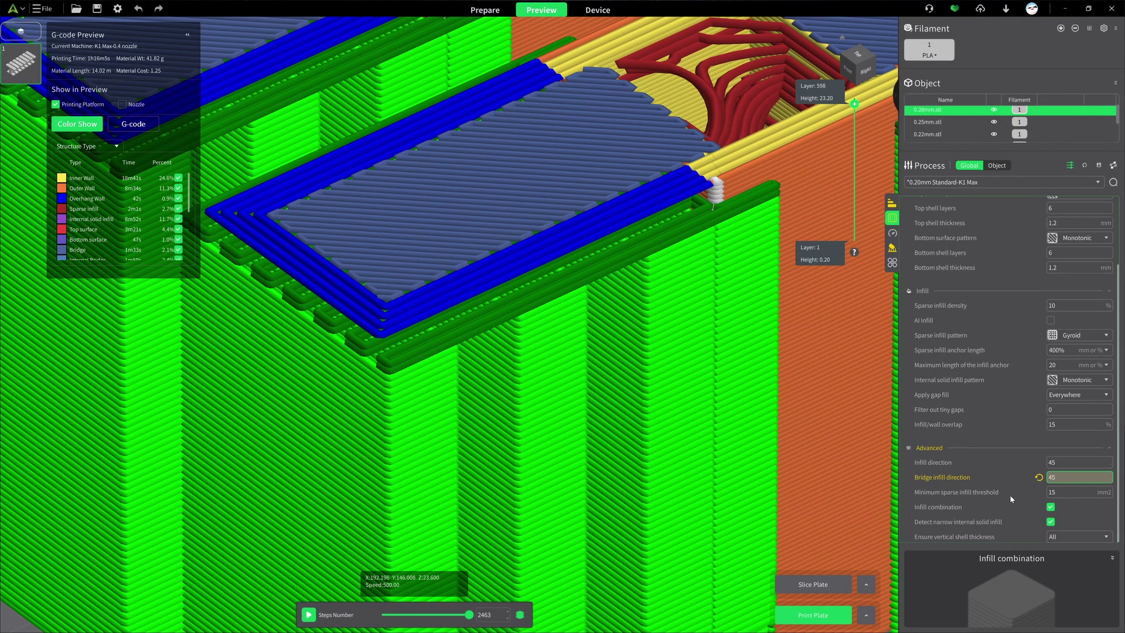
scroll(1004, 506, "up", 2)
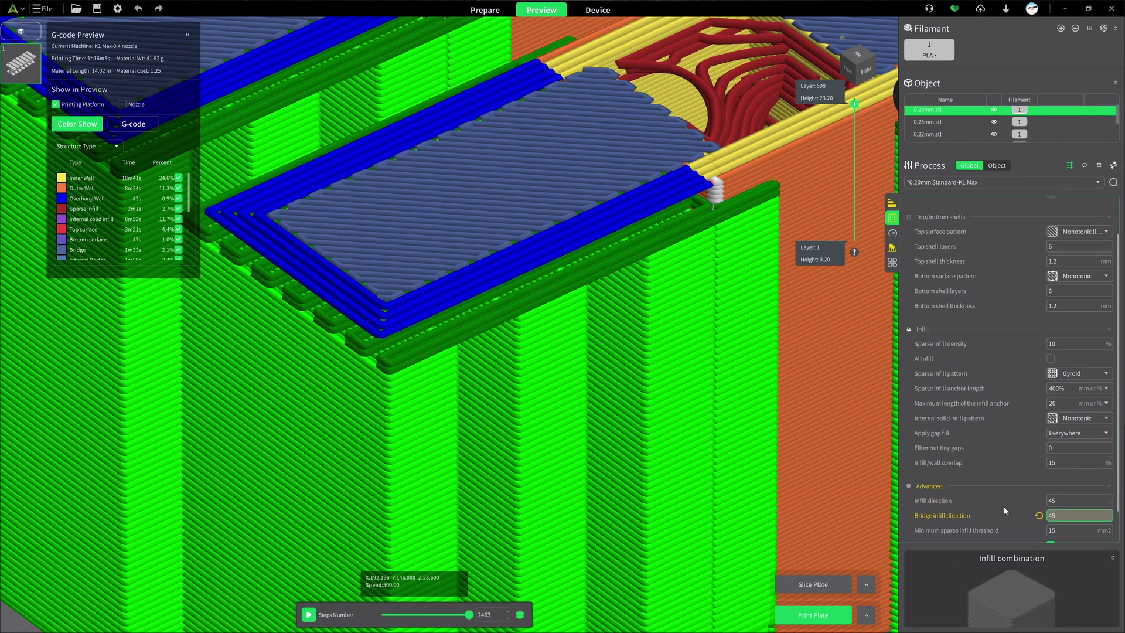
scroll(1005, 510, "up", 1)
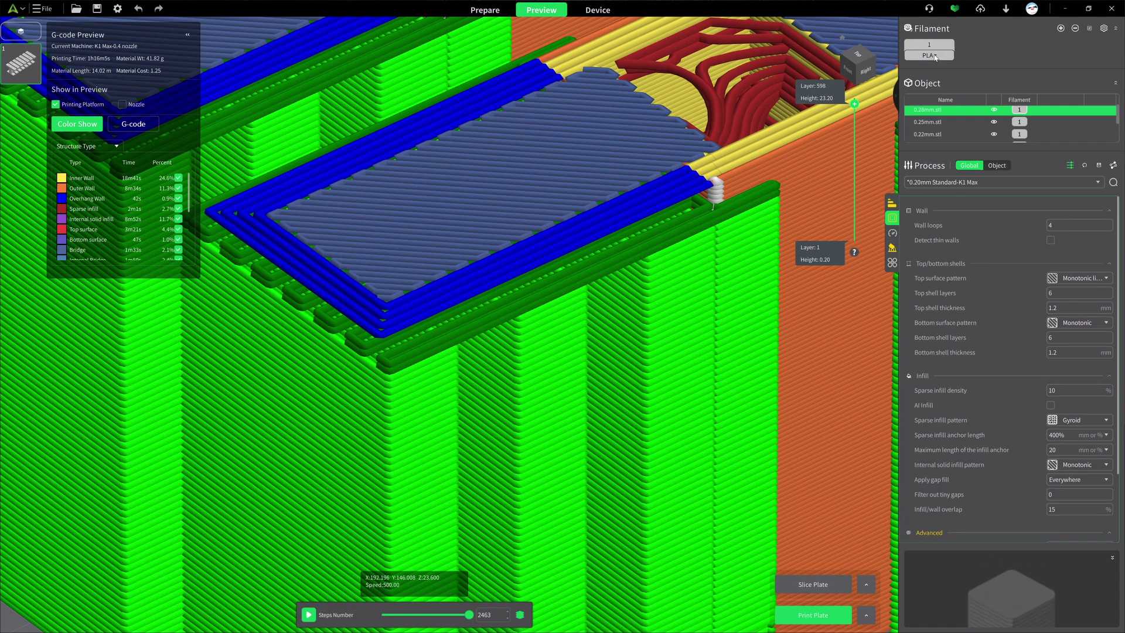
Step: In Hyper PLA's cooling settings, replace the -1 support interface fan speed with 50
left_click(935, 56)
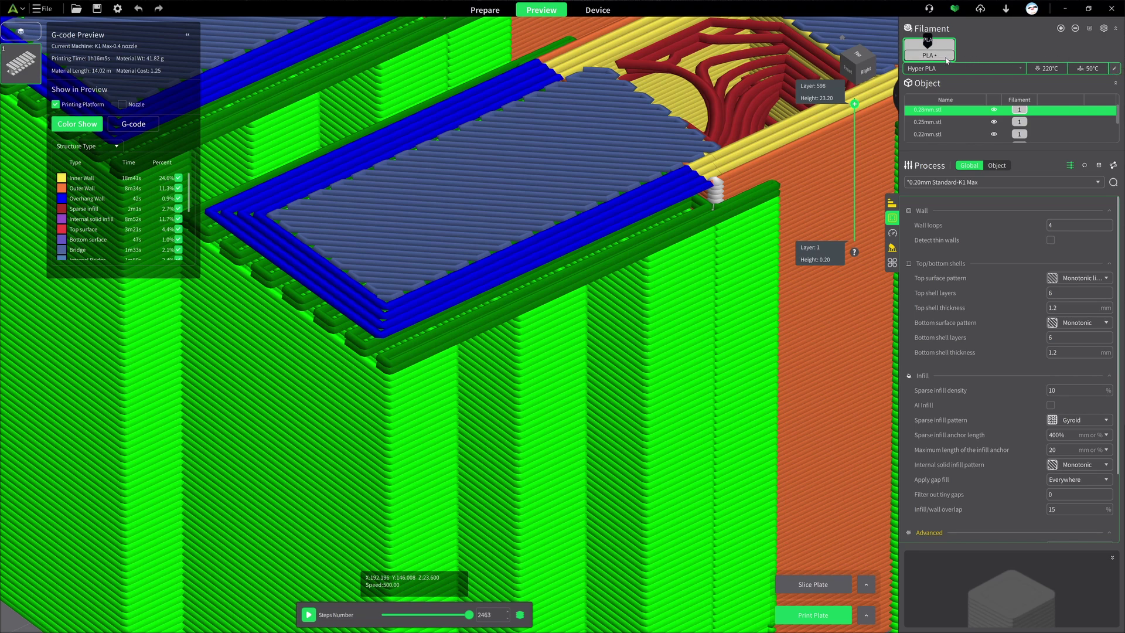
left_click(1115, 70)
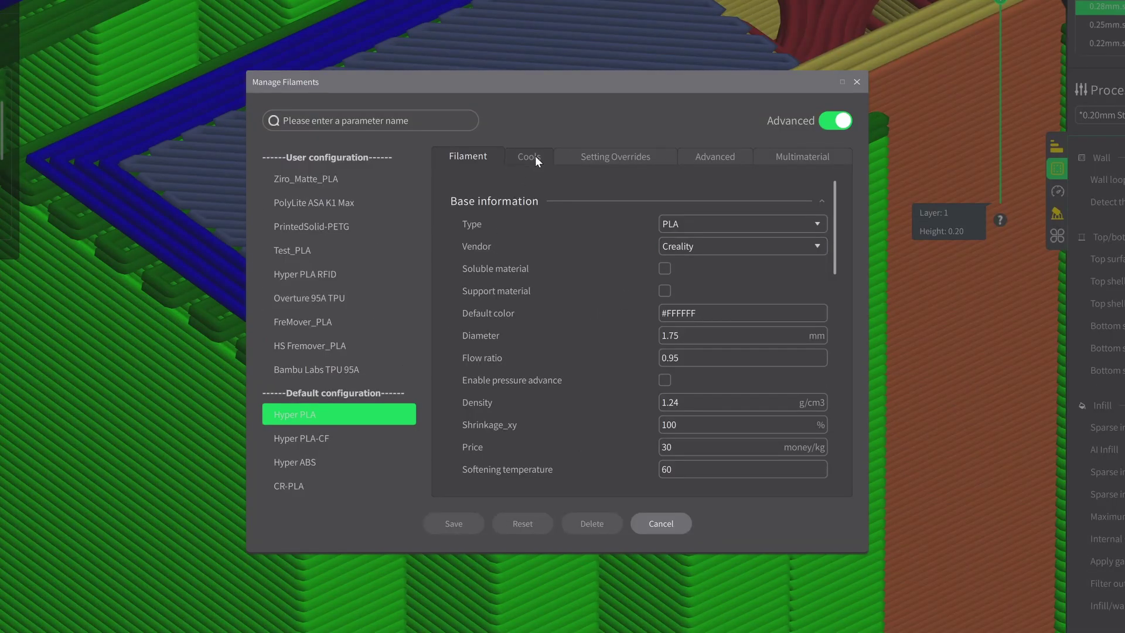
left_click(536, 156)
mouse_move(513, 257)
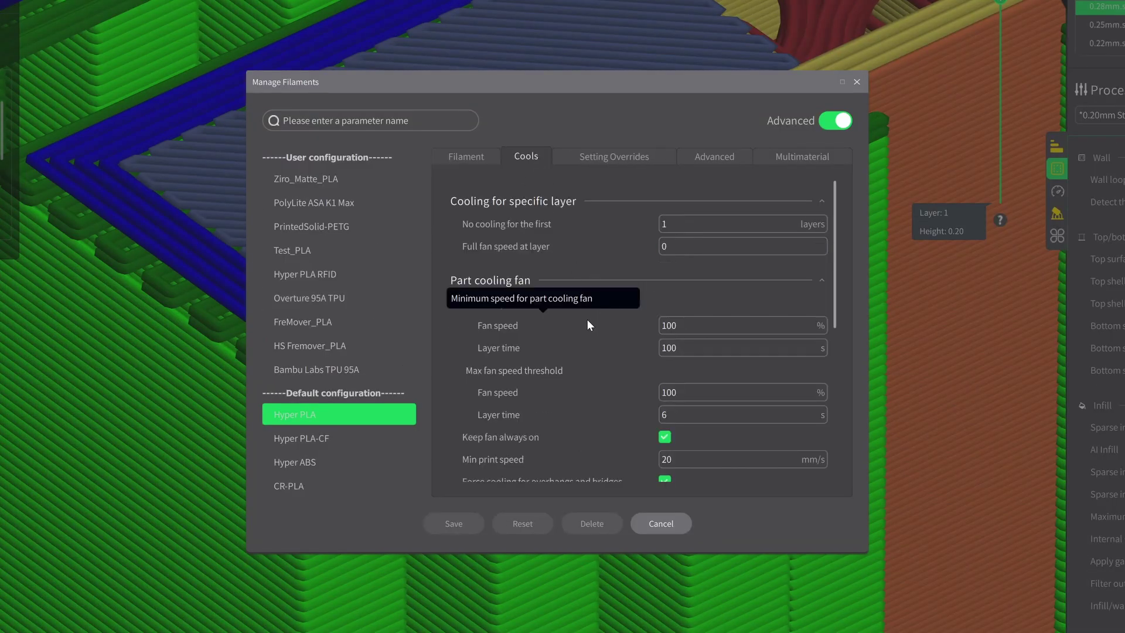
scroll(557, 387, "down", 2)
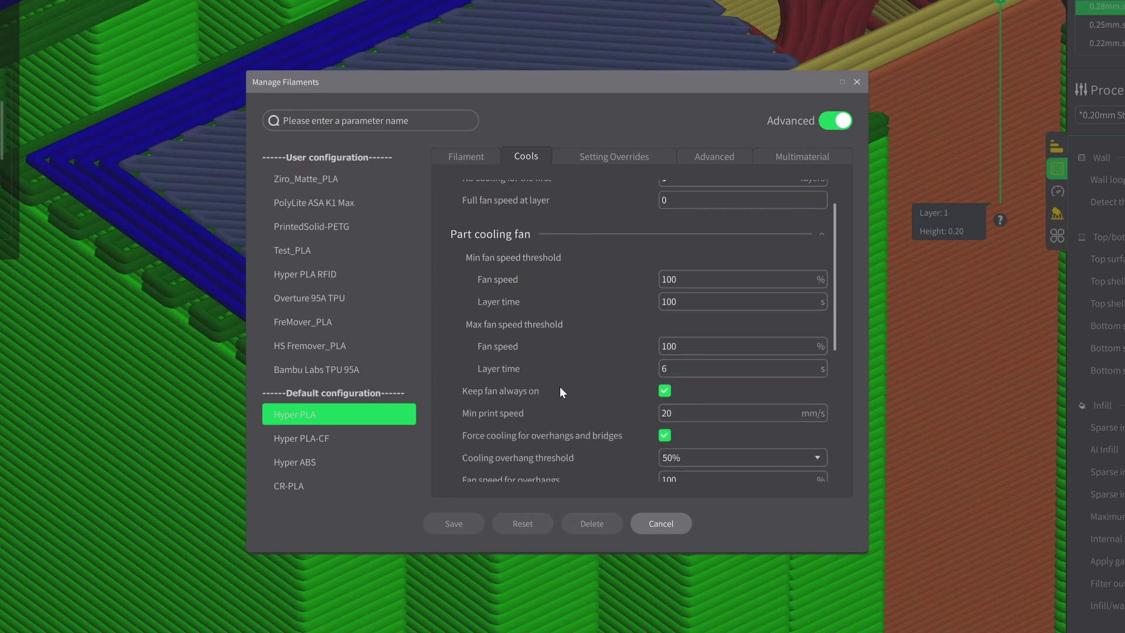
scroll(563, 387, "down", 2)
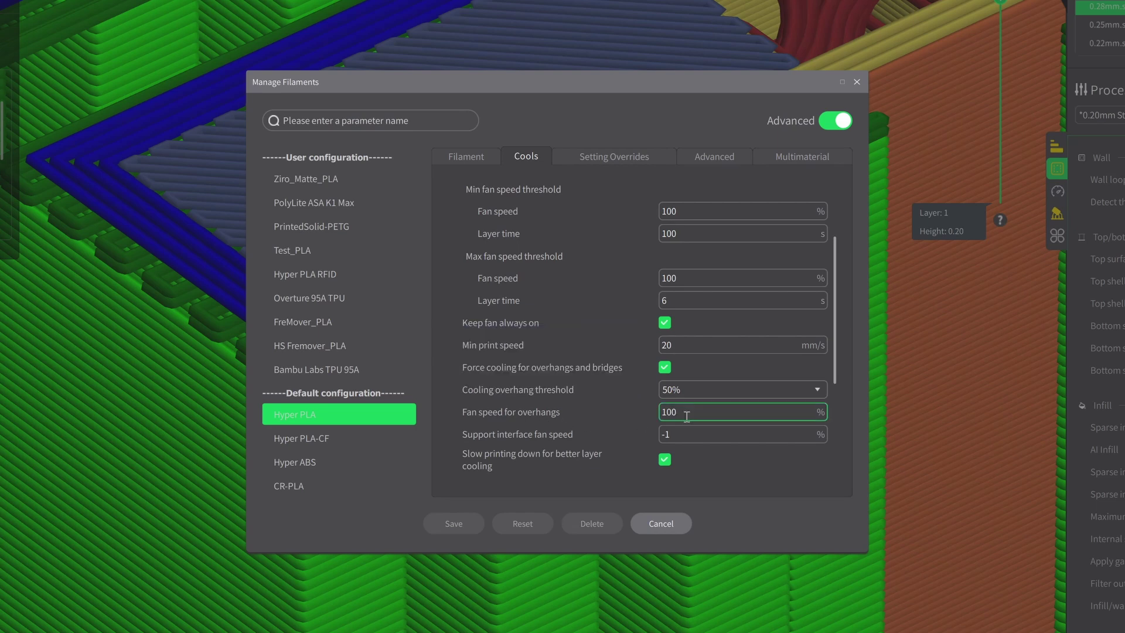
mouse_move(518, 435)
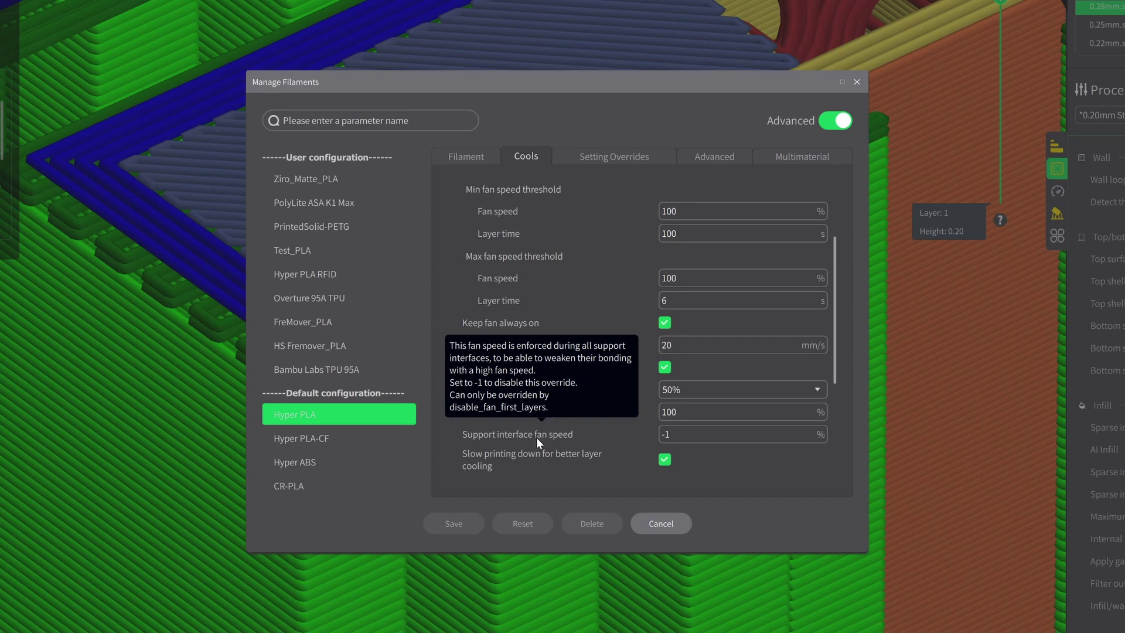
left_click(676, 434)
left_click_drag(676, 434, 649, 434)
type("50")
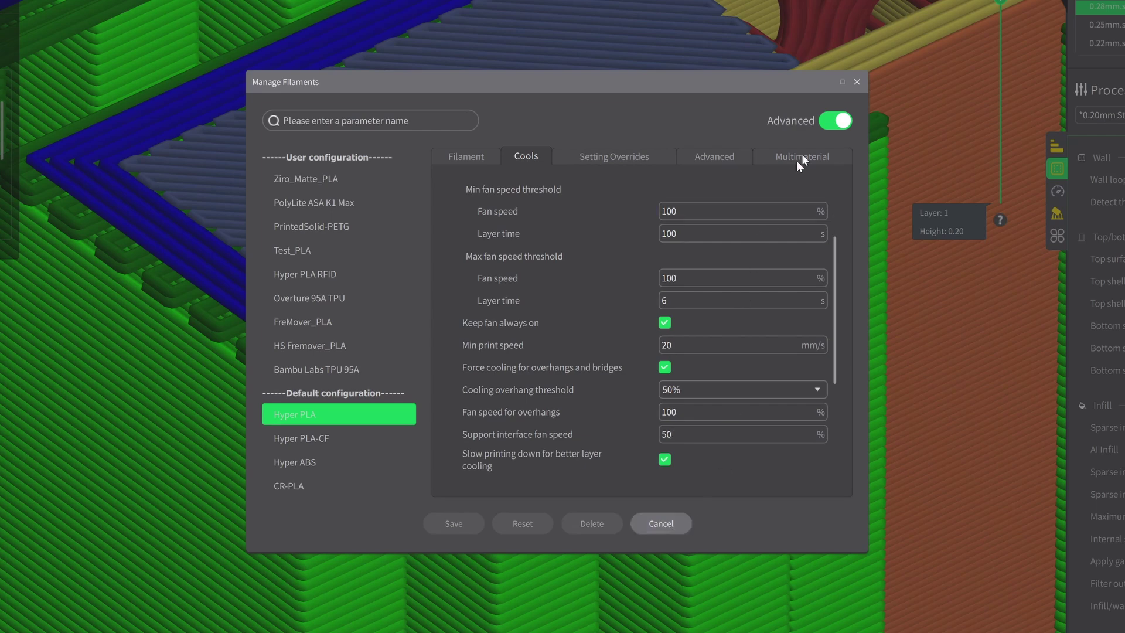
Step: Close the filament manager and, in Prepare, delete the other blocks (0.25, 0.30, 0.20, 0.24, 0.26 mm…)
left_click(857, 86)
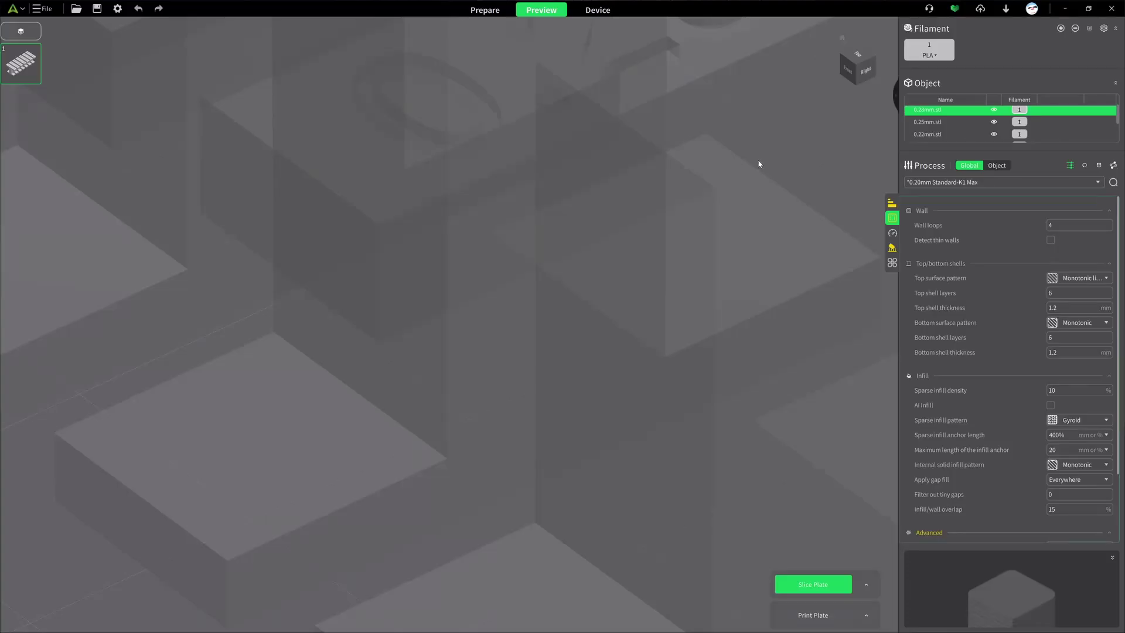
left_click(475, 10)
scroll(640, 374, "down", 3)
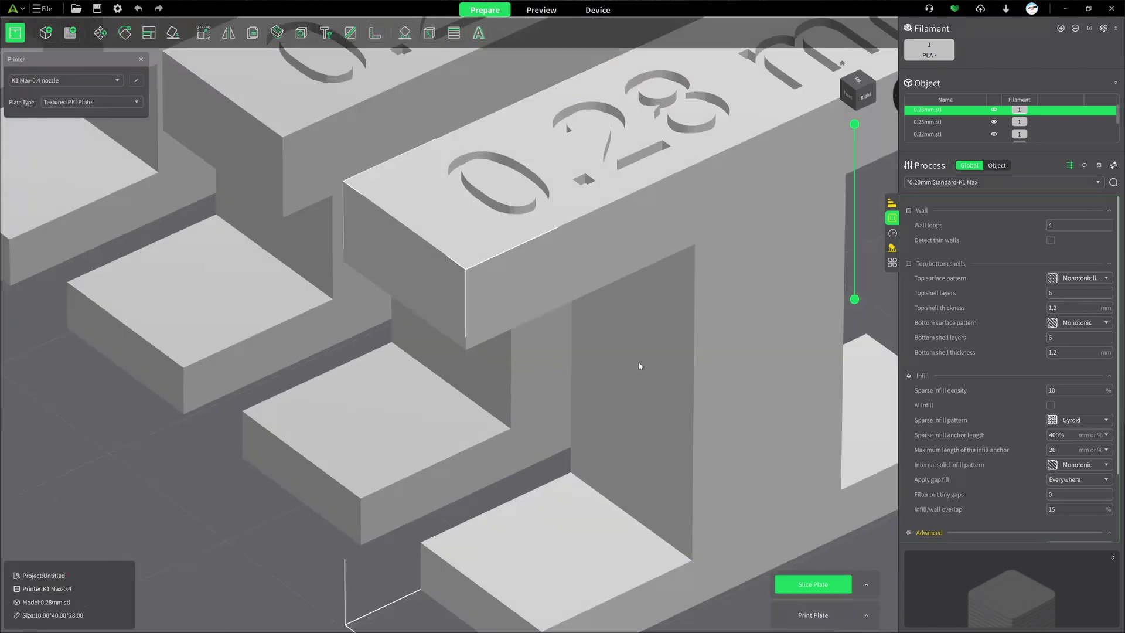
scroll(640, 374, "down", 3)
scroll(641, 373, "down", 2)
scroll(640, 373, "down", 1)
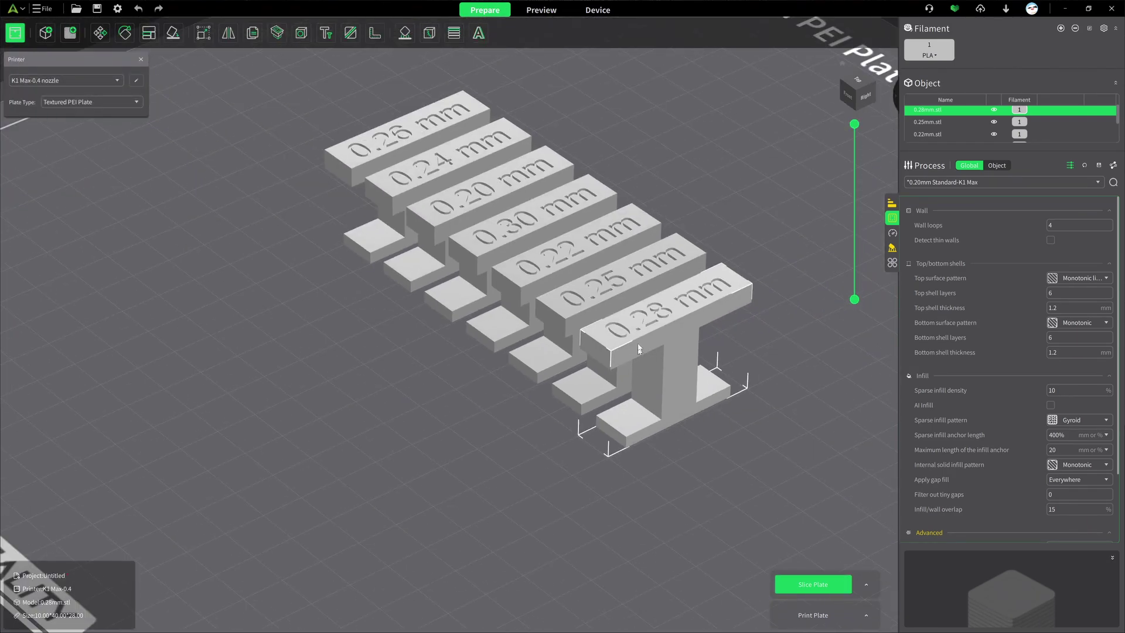
left_click(654, 264, "ctrl")
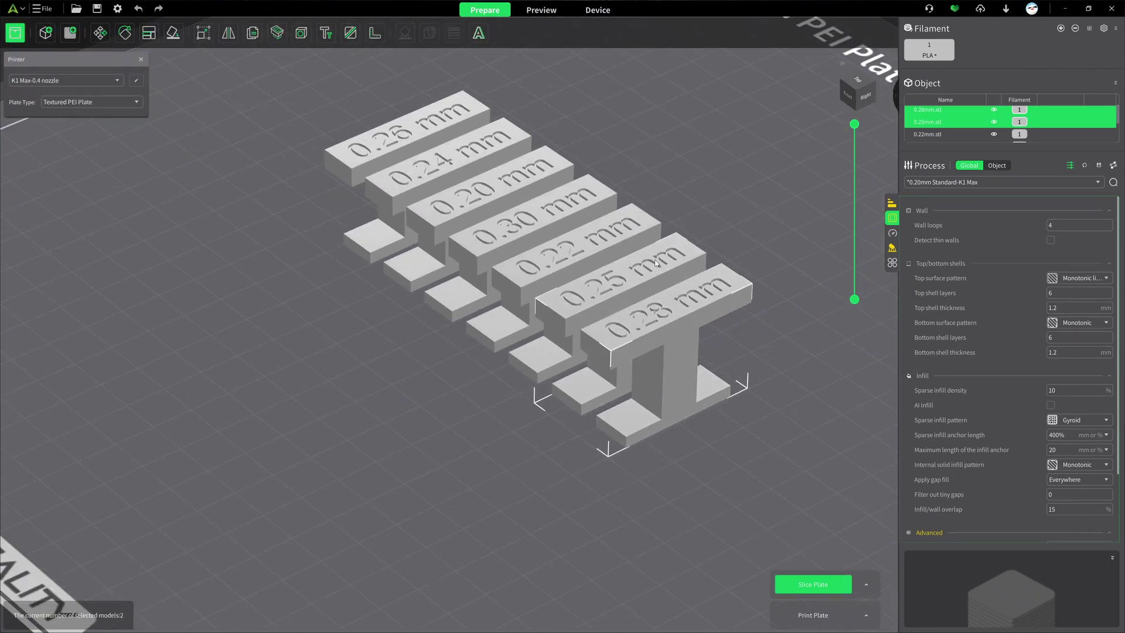
left_click(552, 216, "ctrl")
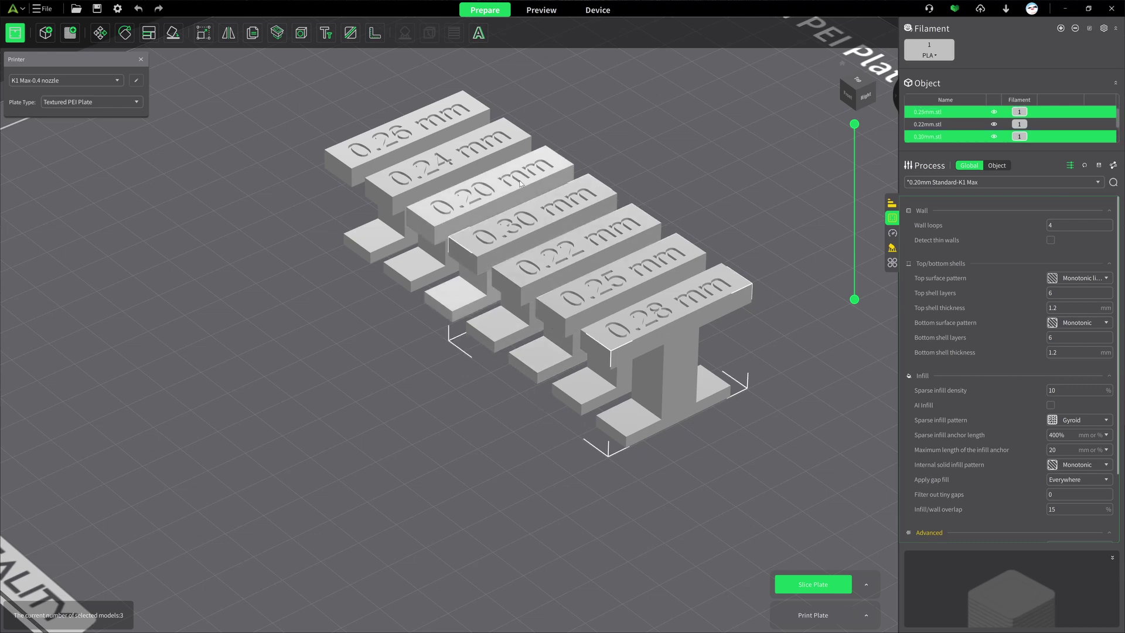
left_click(514, 186, "ctrl")
left_click(484, 160, "ctrl")
left_click(430, 122, "ctrl")
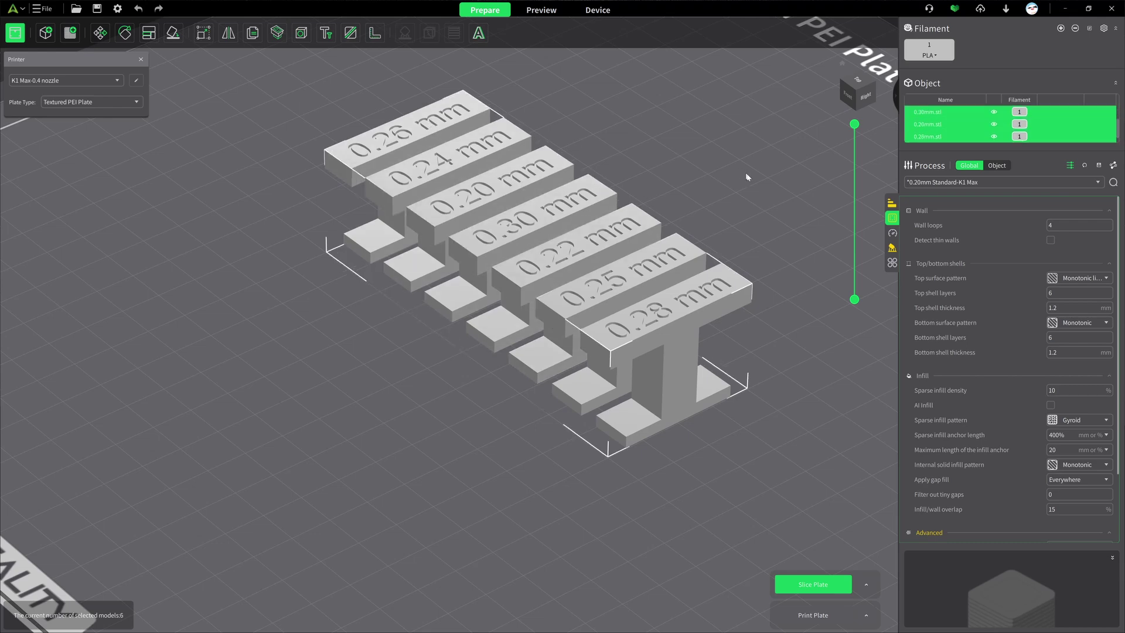
key("Delete")
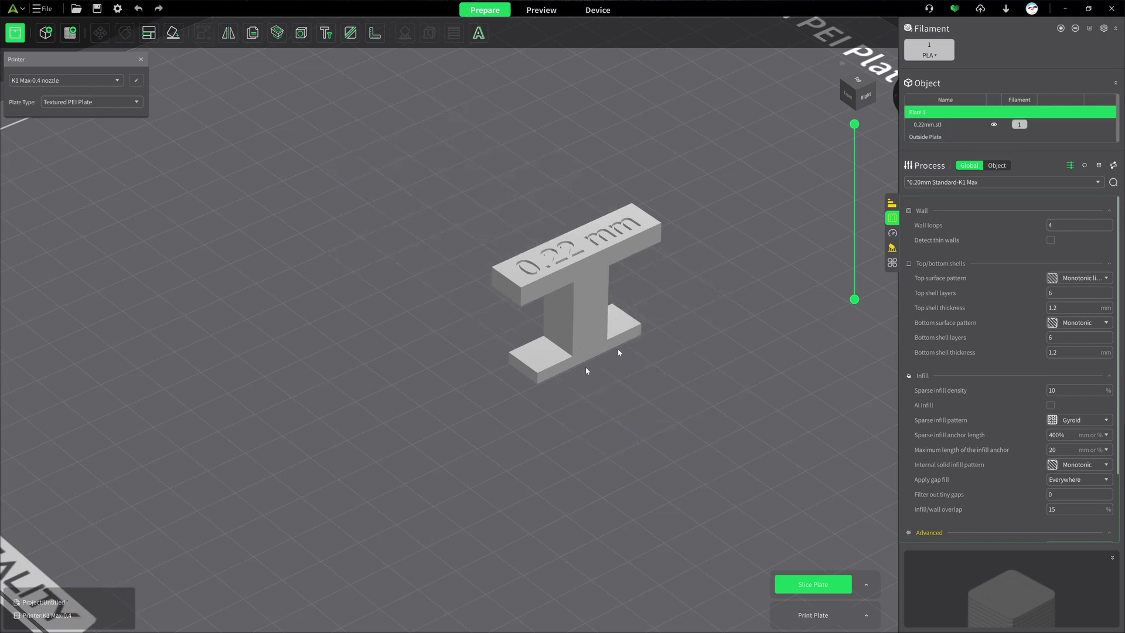
scroll(608, 354, "down", 3)
scroll(609, 354, "up", 5)
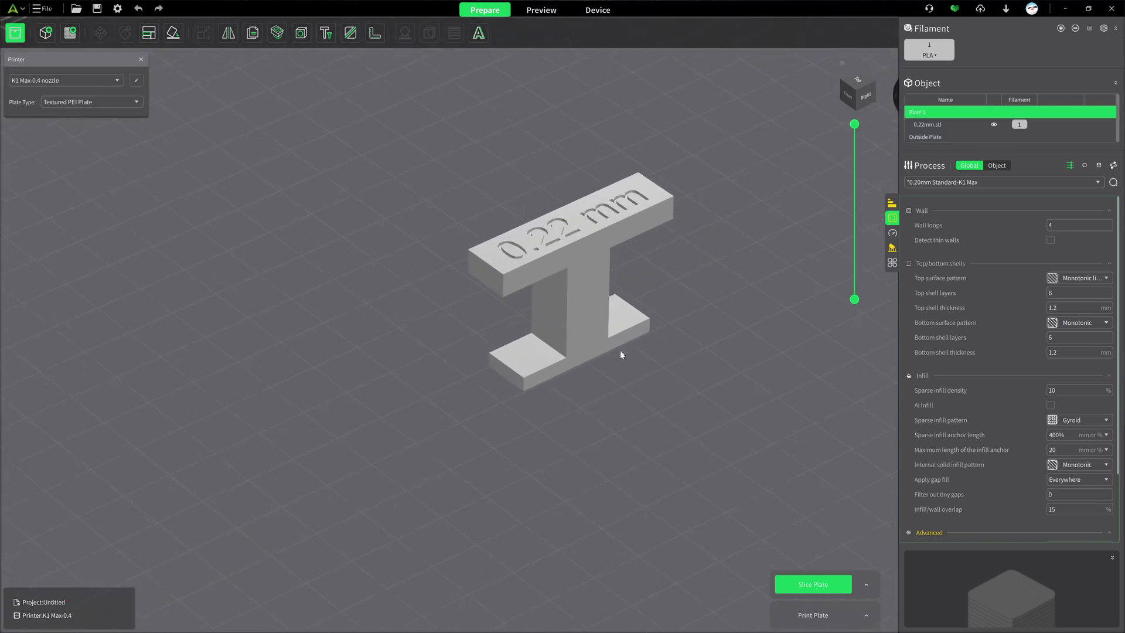
Step: Slice the lone 0.22 mm block and step the layer preview down to the bridges and back up
left_click(780, 586)
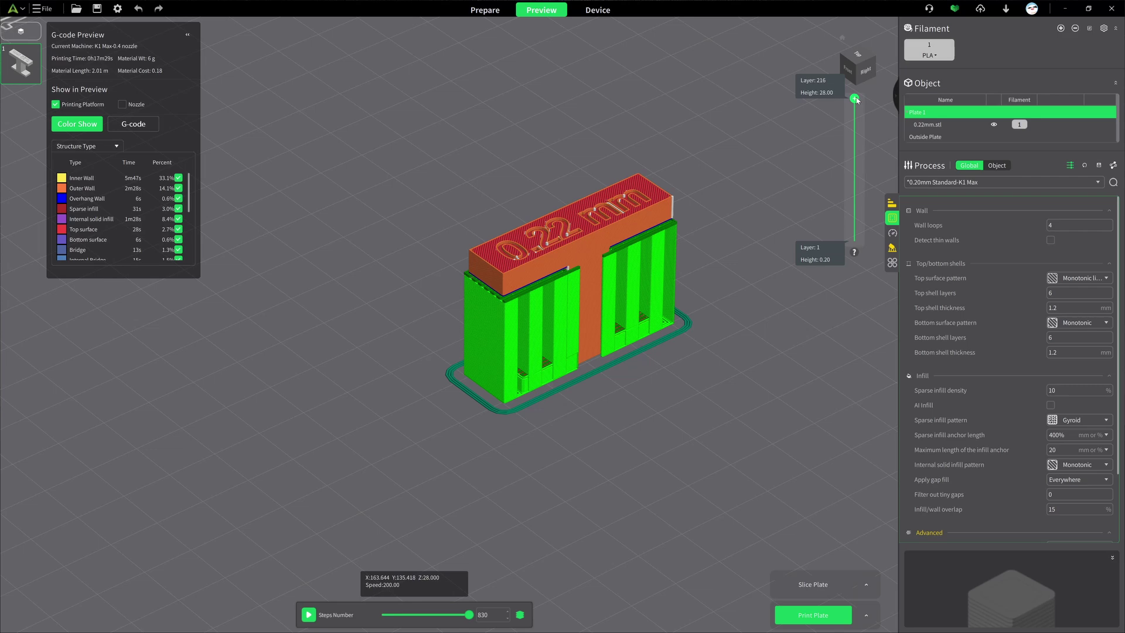
left_click_drag(855, 99, 848, 115)
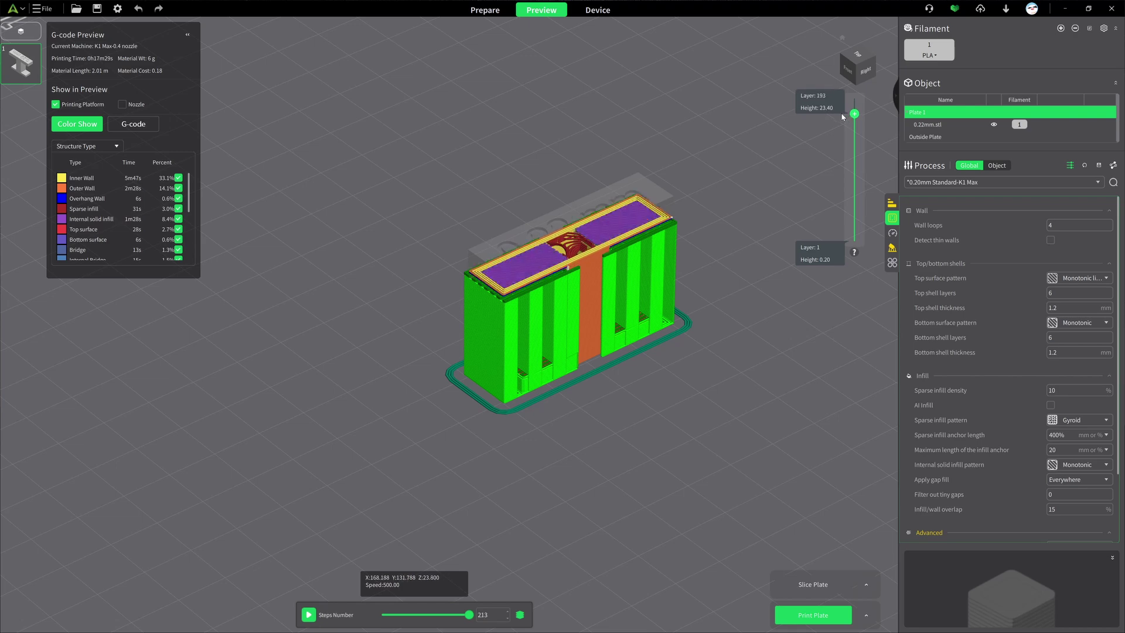
scroll(592, 278, "up", 3)
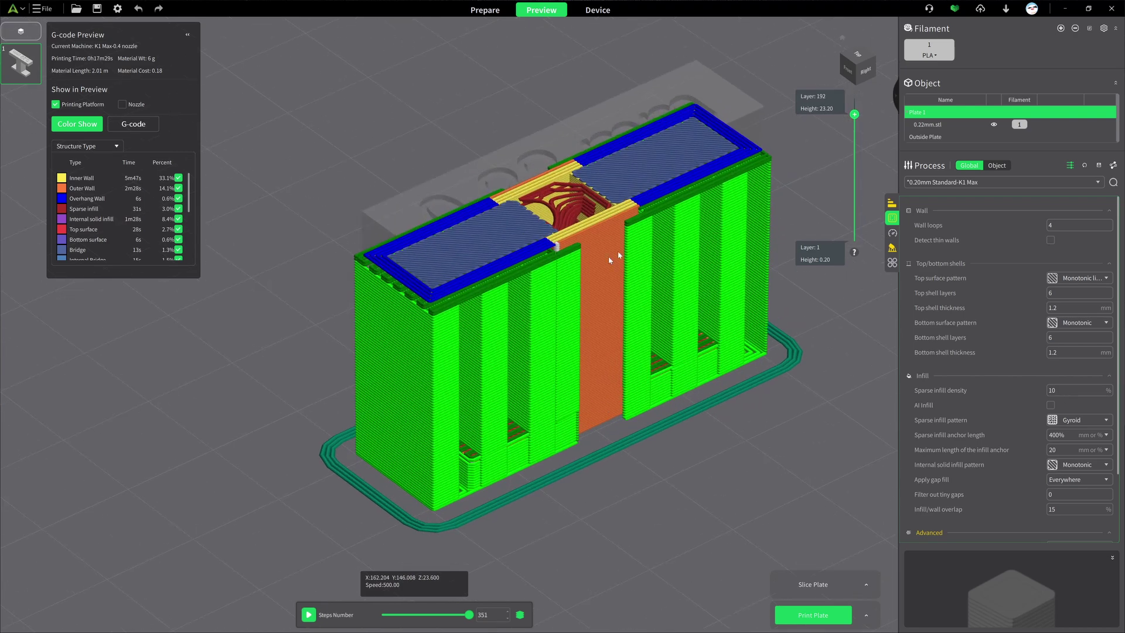
left_click_drag(856, 116, 854, 99)
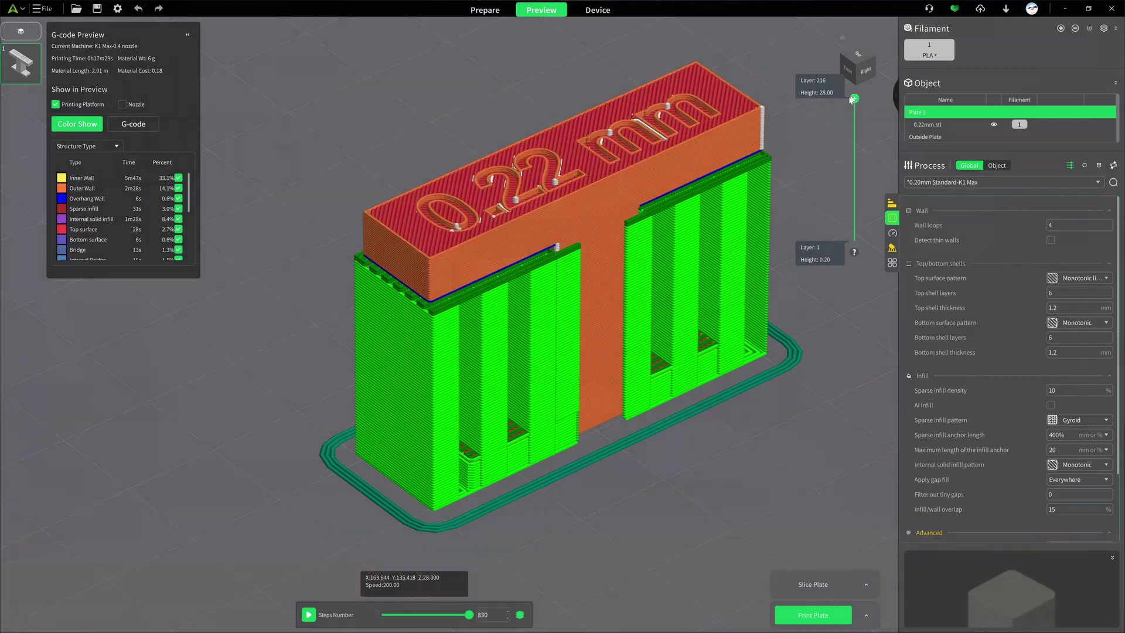